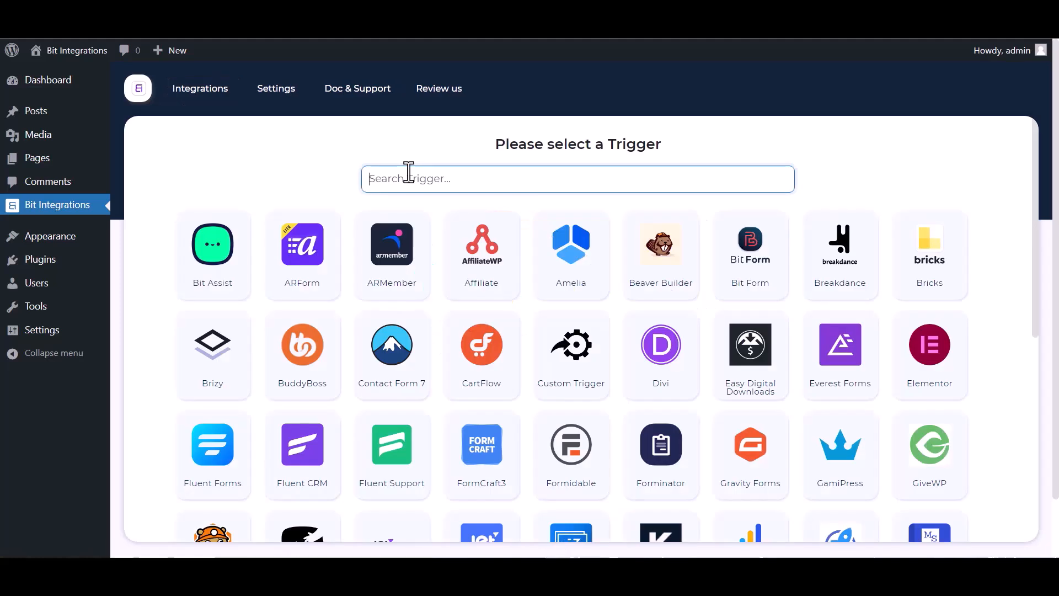
Search 'gr', set Groundhogg with the Contact-Create task as the trigger, and continue
{"action": "type", "text": "gr"}
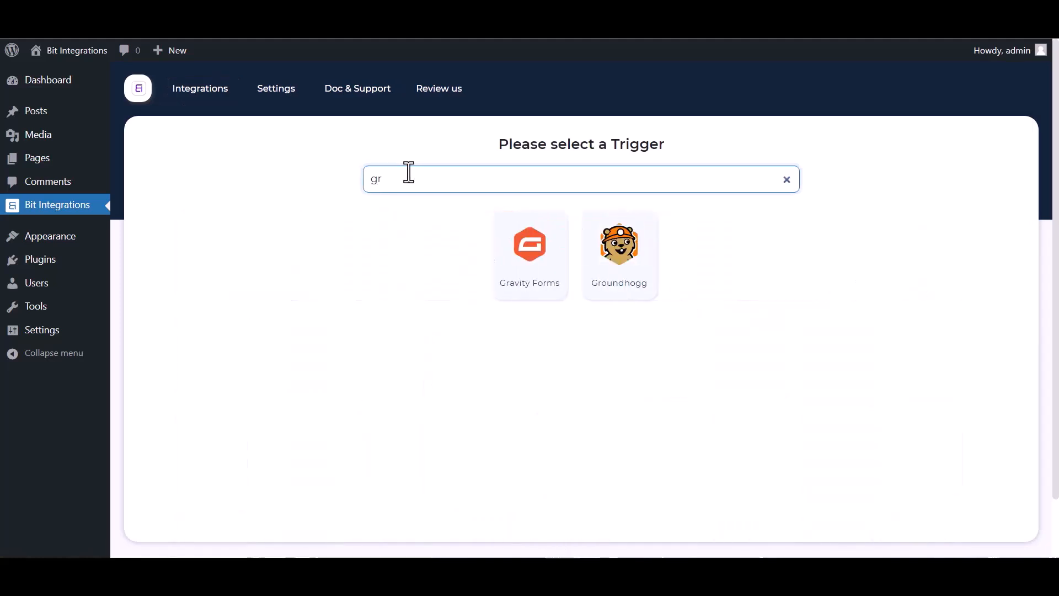
{"action": "left_click", "coordinate": [627, 266]}
{"action": "left_click", "coordinate": [549, 351]}
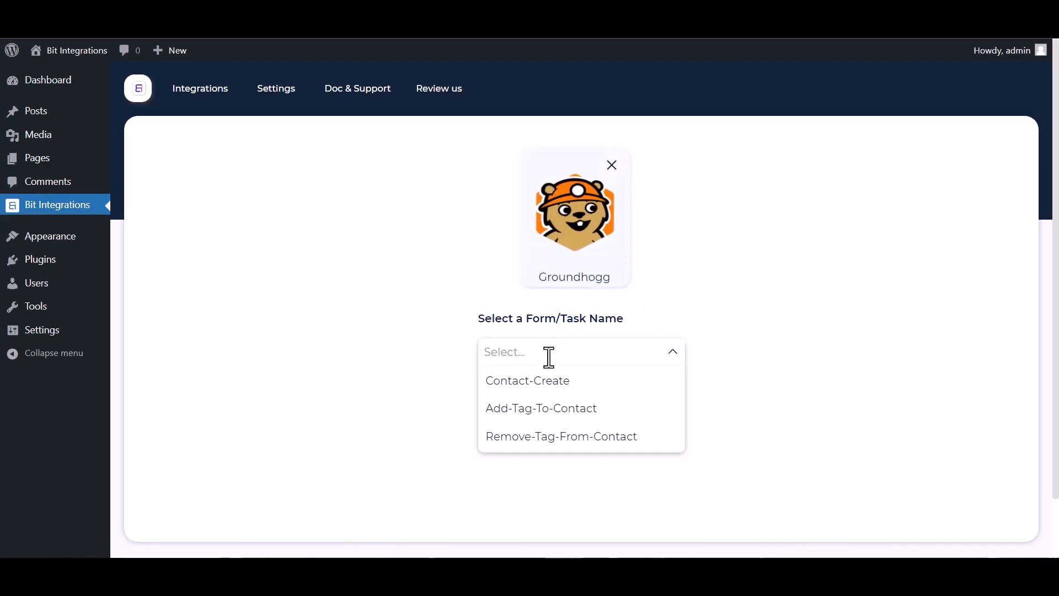
{"action": "left_click", "coordinate": [543, 386]}
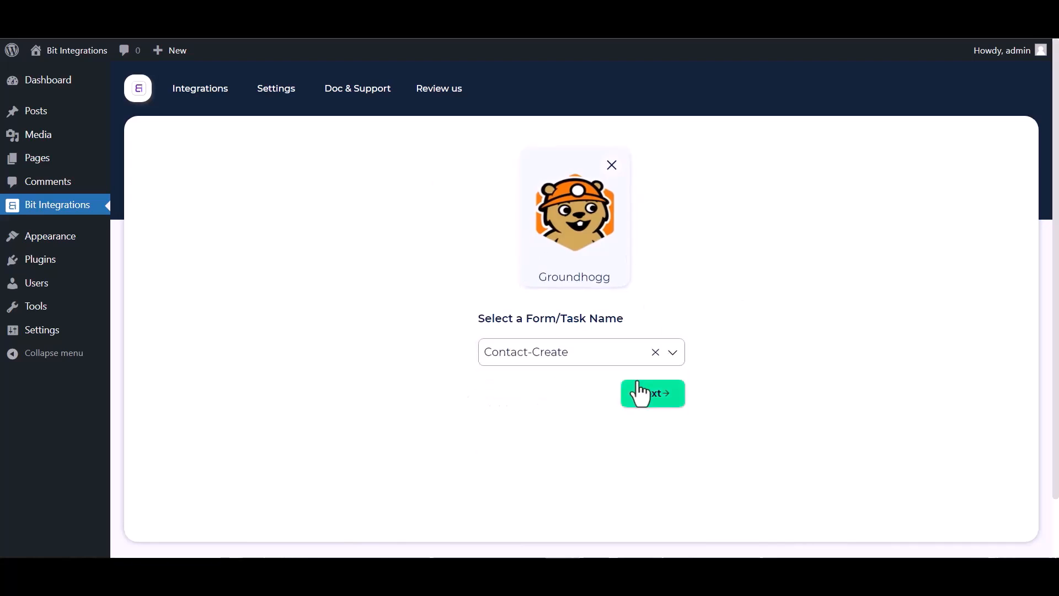
{"action": "left_click", "coordinate": [653, 394]}
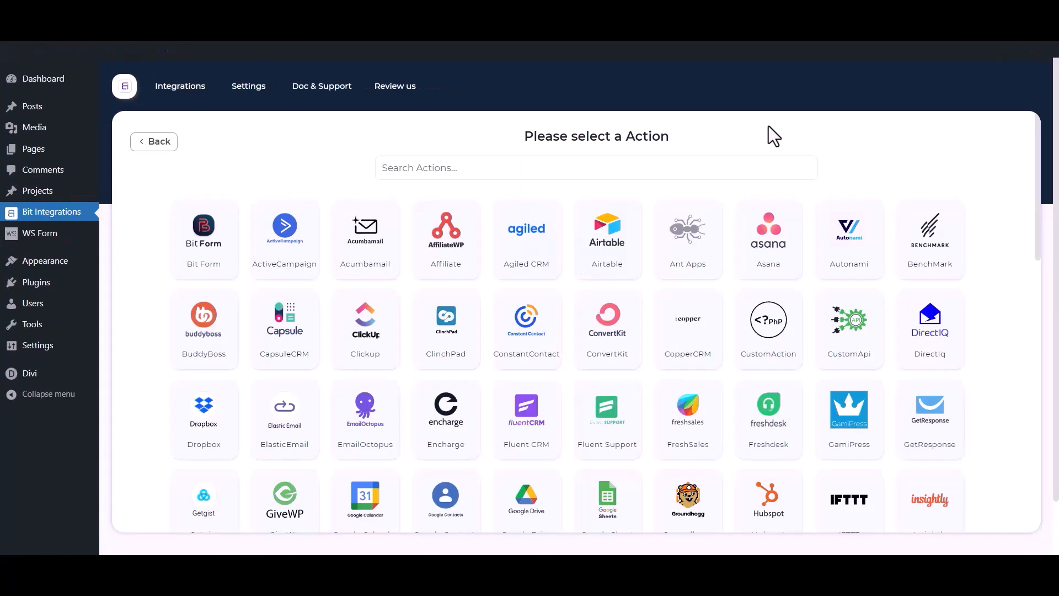
Search 'mail chim' among the actions and choose Mail Chimp
{"action": "left_click", "coordinate": [687, 167]}
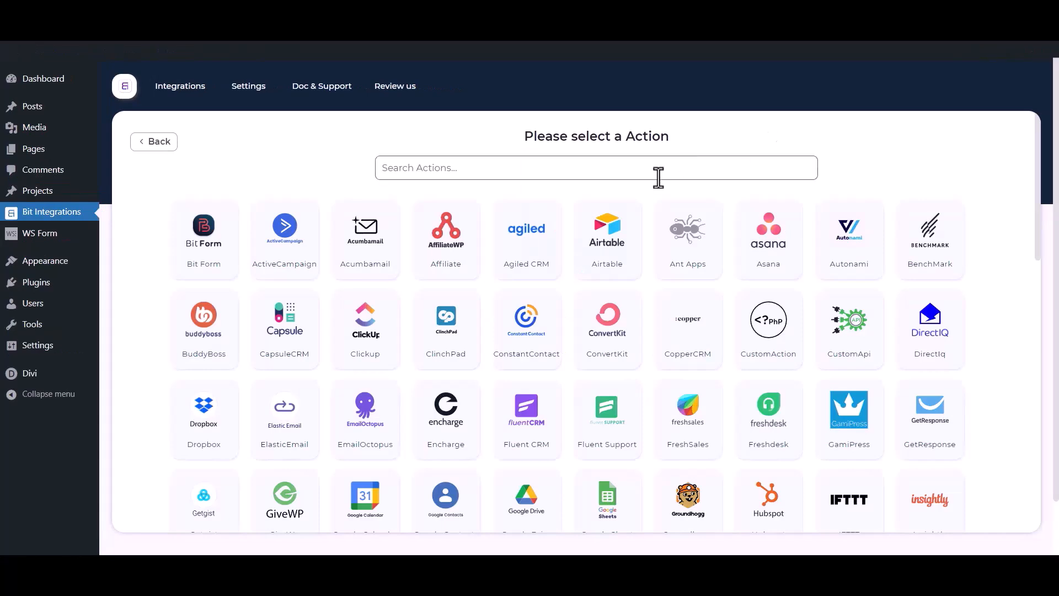
{"action": "type", "text": "mail"}
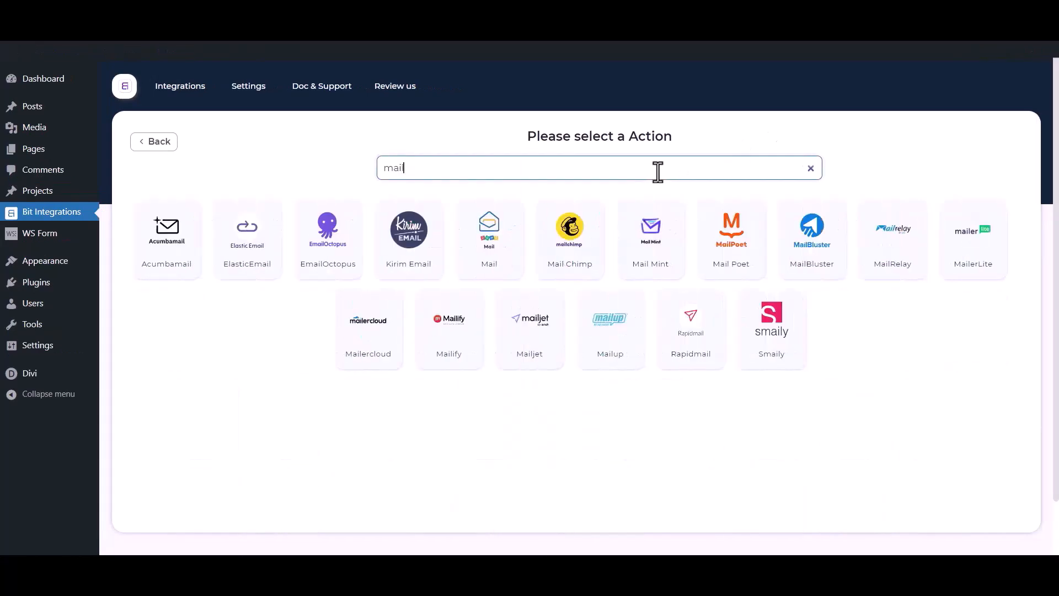
{"action": "type", "text": " chimp"}
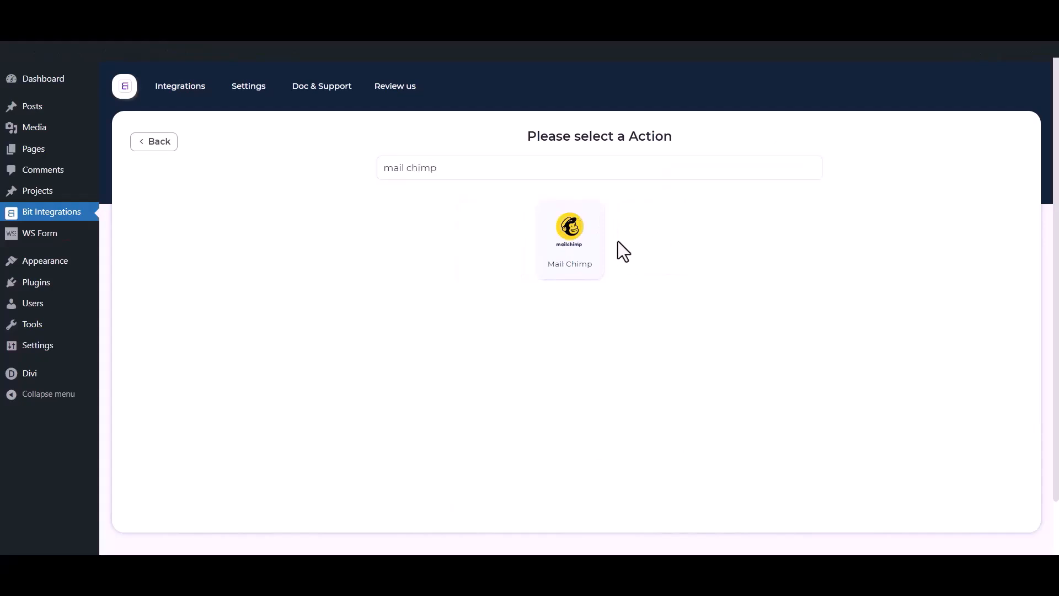
{"action": "left_click", "coordinate": [603, 254]}
Highlight the integration name and the Client id and Client secret labels
{"action": "left_click", "coordinate": [260, 224]}
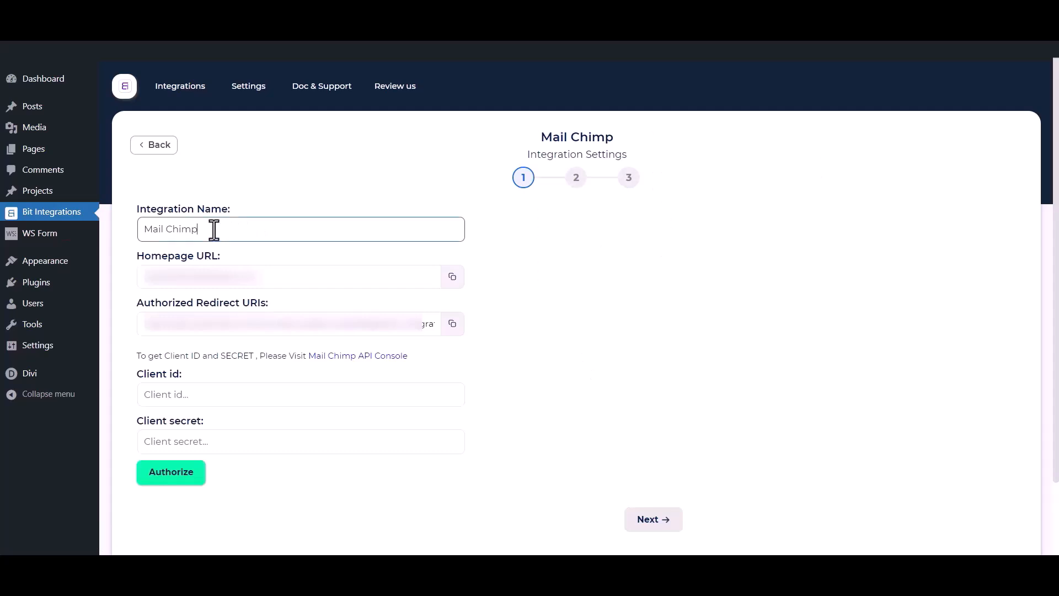
{"action": "left_click_drag", "start_coordinate": [213, 229], "coordinate": [122, 230]}
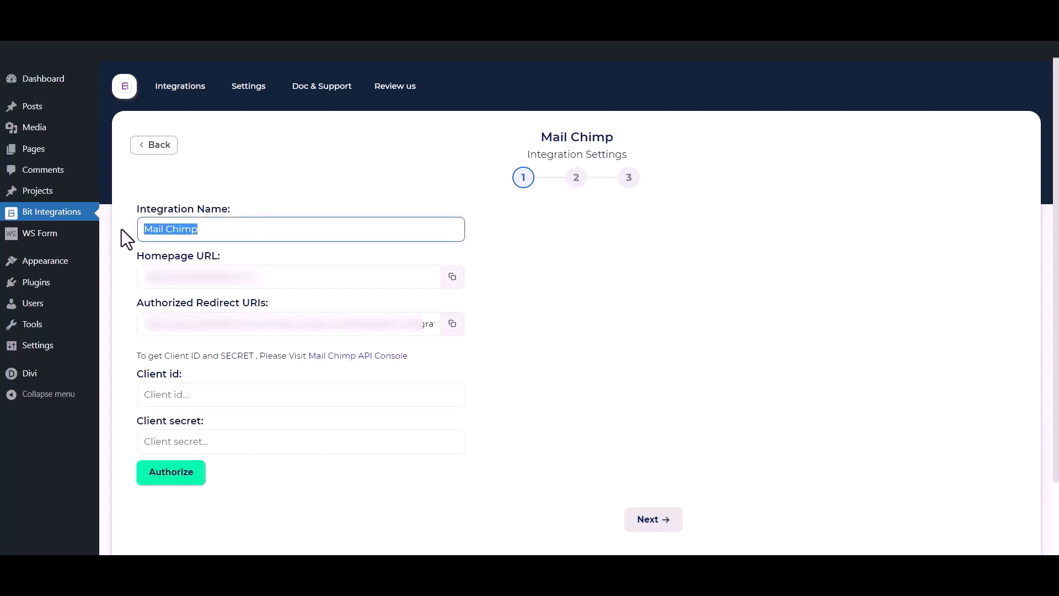
{"action": "left_click_drag", "start_coordinate": [130, 371], "coordinate": [181, 373]}
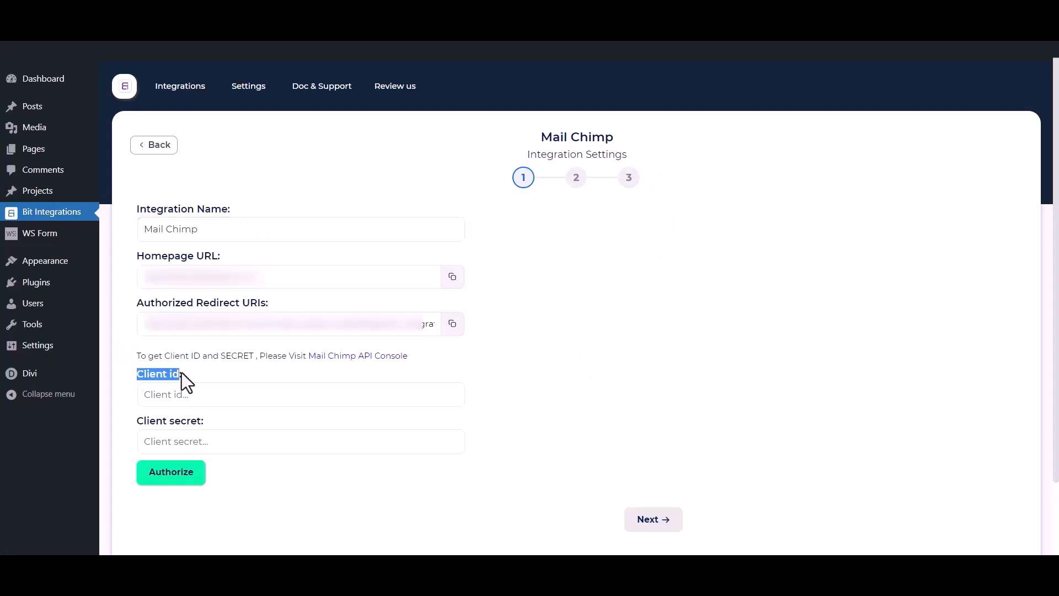
{"action": "left_click_drag", "start_coordinate": [135, 422], "coordinate": [203, 422]}
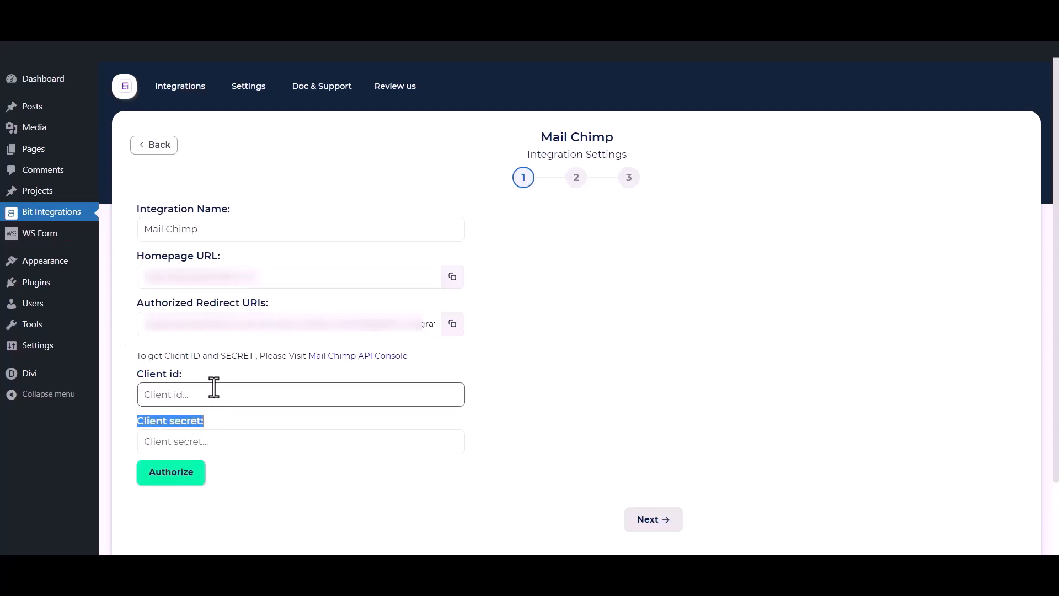
{"action": "left_click", "coordinate": [224, 368]}
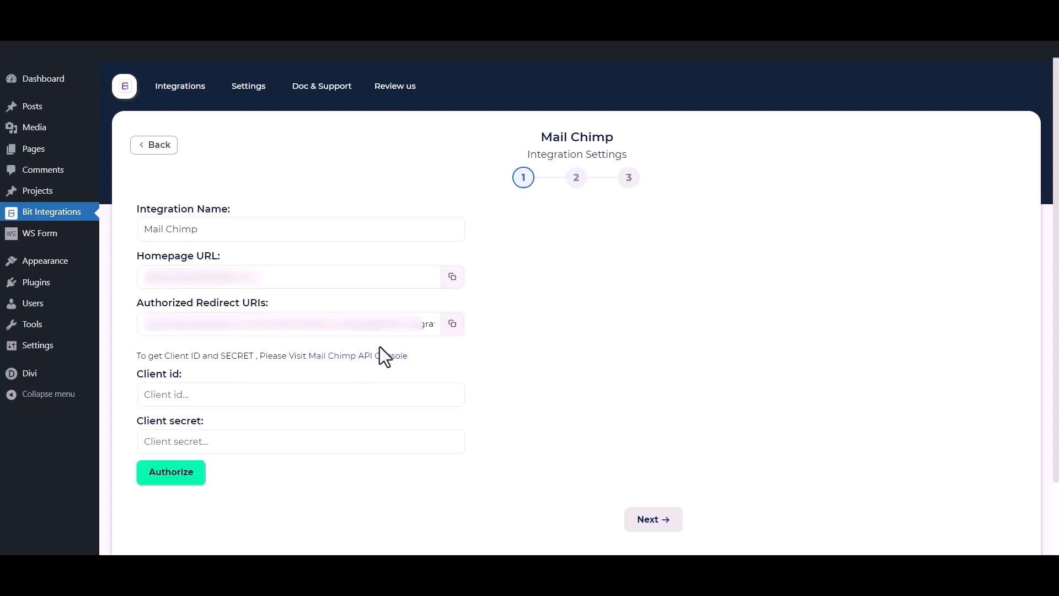
From the Mail Chimp API Console, register a new app named 'Bit Integrations'
{"action": "left_click", "coordinate": [366, 356]}
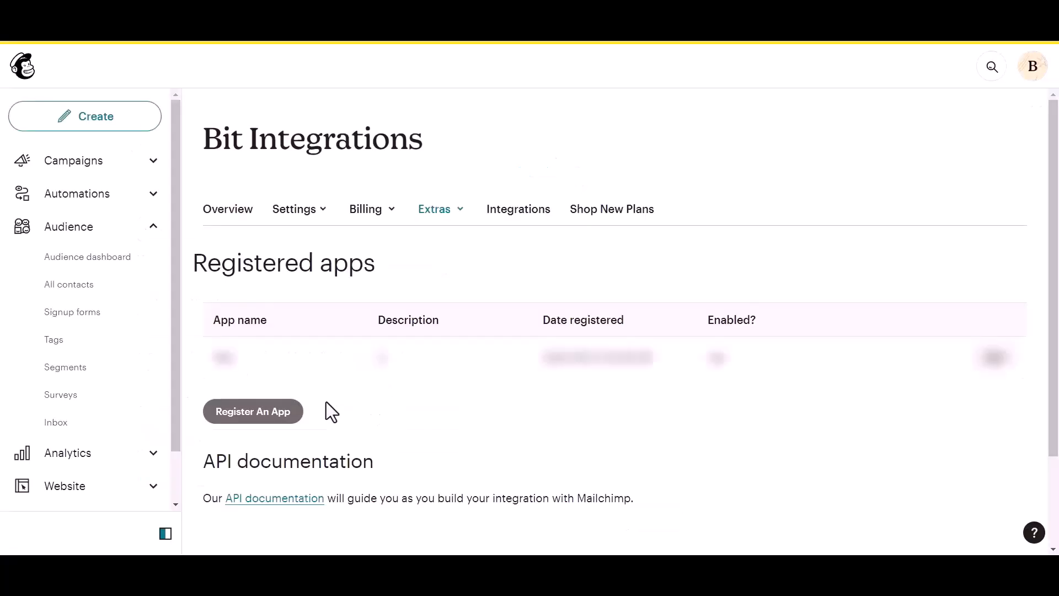
{"action": "left_click", "coordinate": [233, 418]}
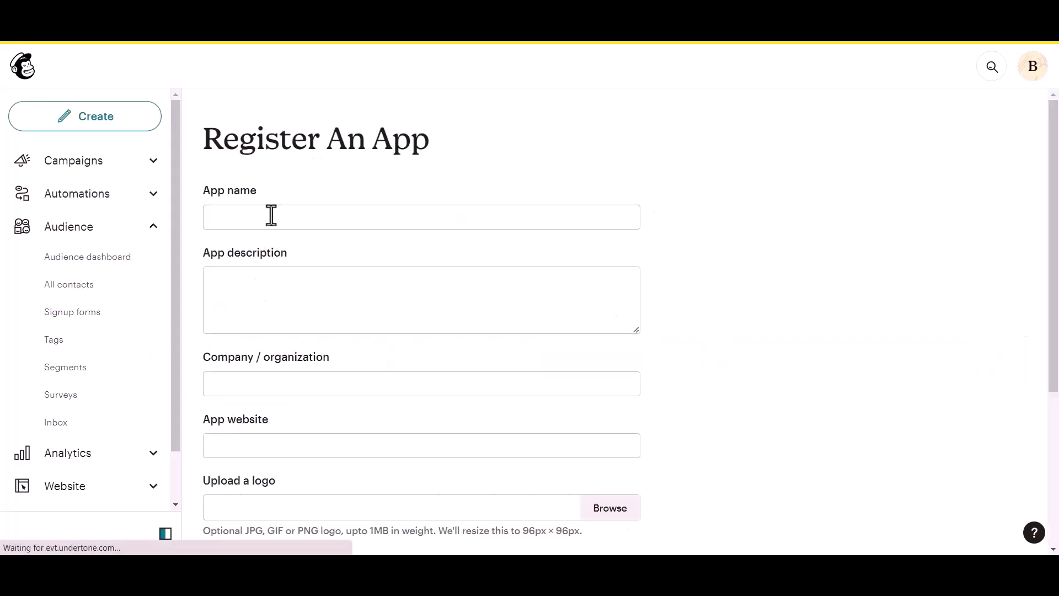
{"action": "left_click", "coordinate": [260, 213]}
{"action": "type", "text": "Bit Integrations"}
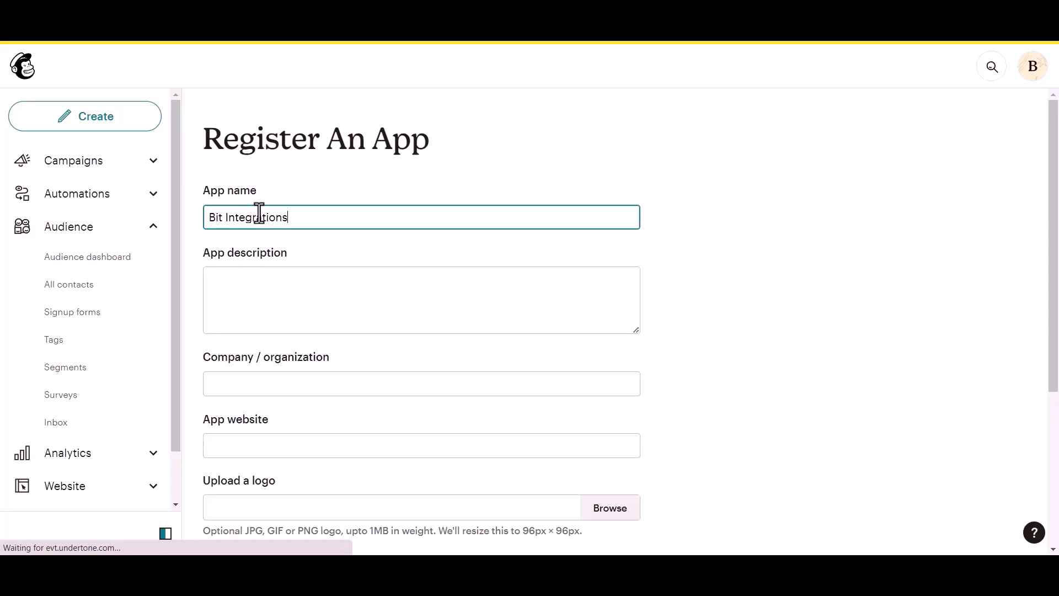
Give the app description 'test' and company/organization 'Bit Apps'
{"action": "left_click", "coordinate": [236, 298]}
{"action": "type", "text": "test"}
{"action": "left_click", "coordinate": [254, 392]}
{"action": "type", "text": "Bit Apps"}
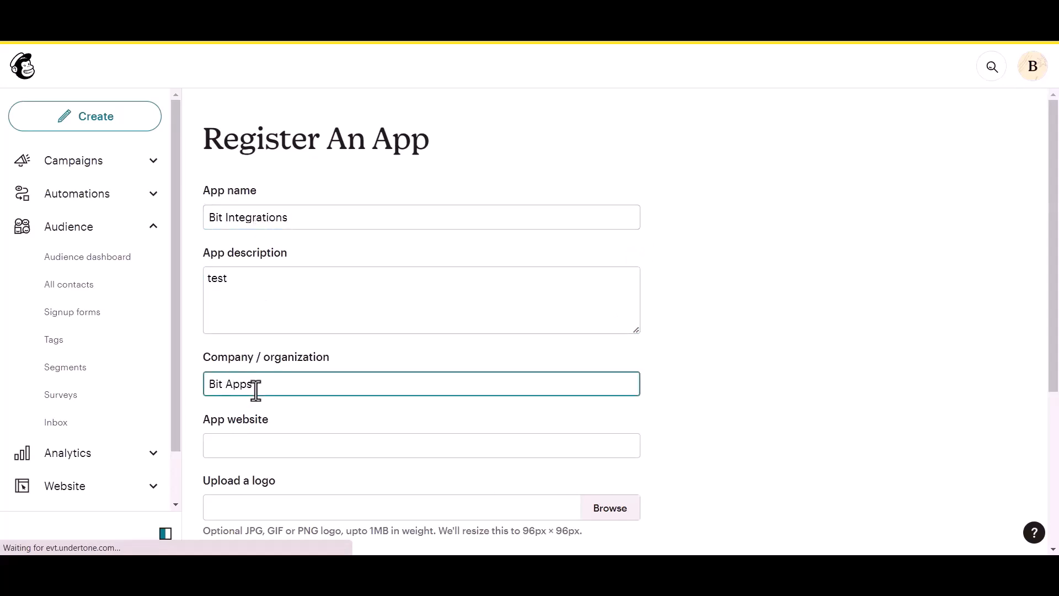
{"action": "scroll", "coordinate": [255, 390], "scroll_direction": "down", "scroll_amount": 1}
{"action": "left_click", "coordinate": [271, 381]}
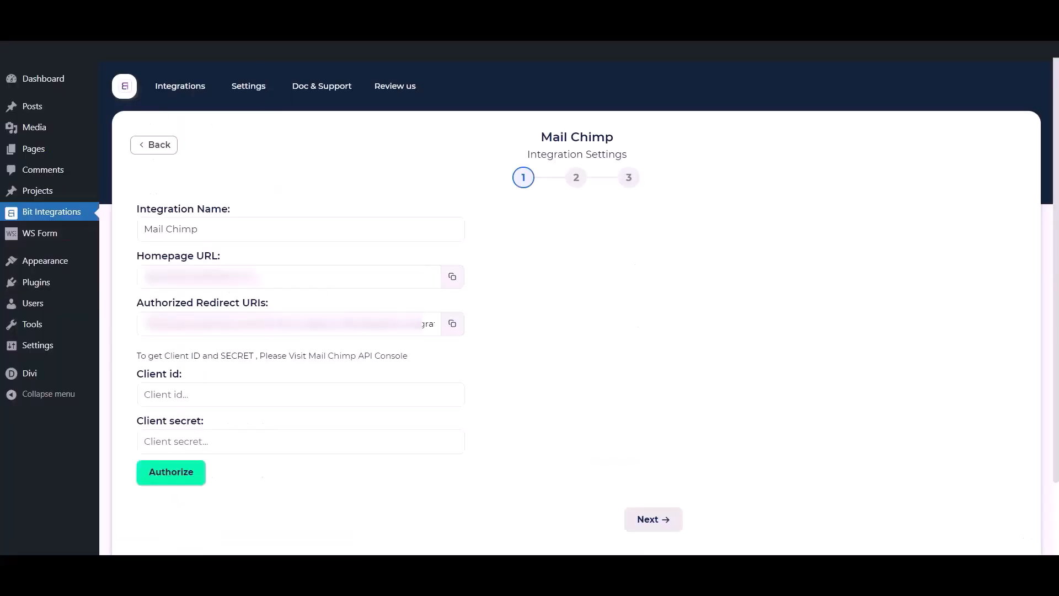
Paste the site's Homepage URL from Bit Integrations into the App website field
{"action": "left_click", "coordinate": [451, 277]}
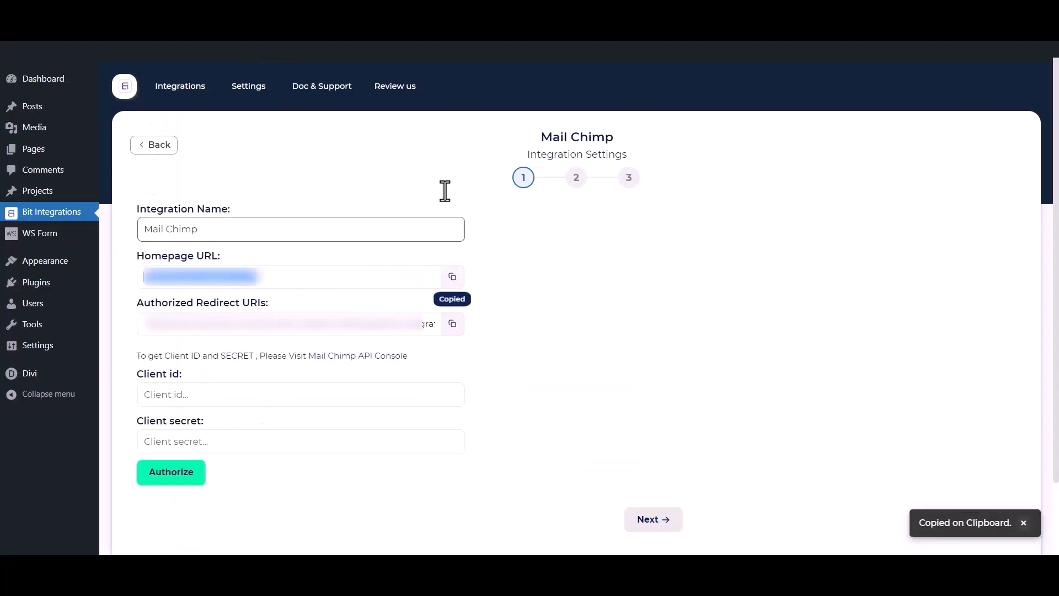
{"action": "left_click", "coordinate": [358, 11]}
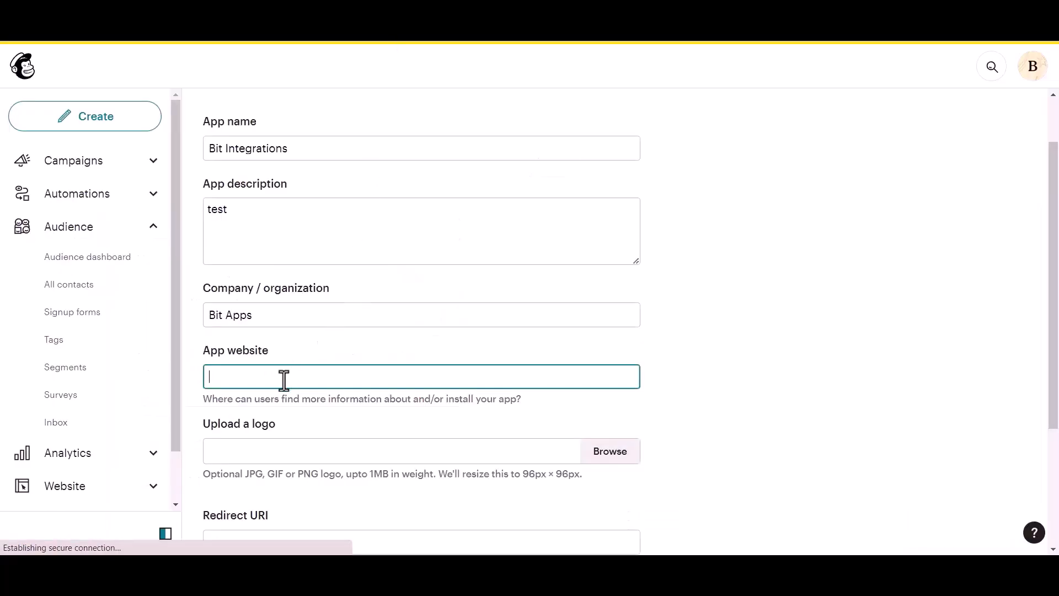
{"action": "key", "text": "ctrl+v"}
{"action": "scroll", "coordinate": [284, 381], "scroll_direction": "down", "scroll_amount": 3}
Paste the Authorized Redirect URI into Redirect URI and create the app
{"action": "left_click", "coordinate": [268, 404]}
{"action": "left_click", "coordinate": [287, 13]}
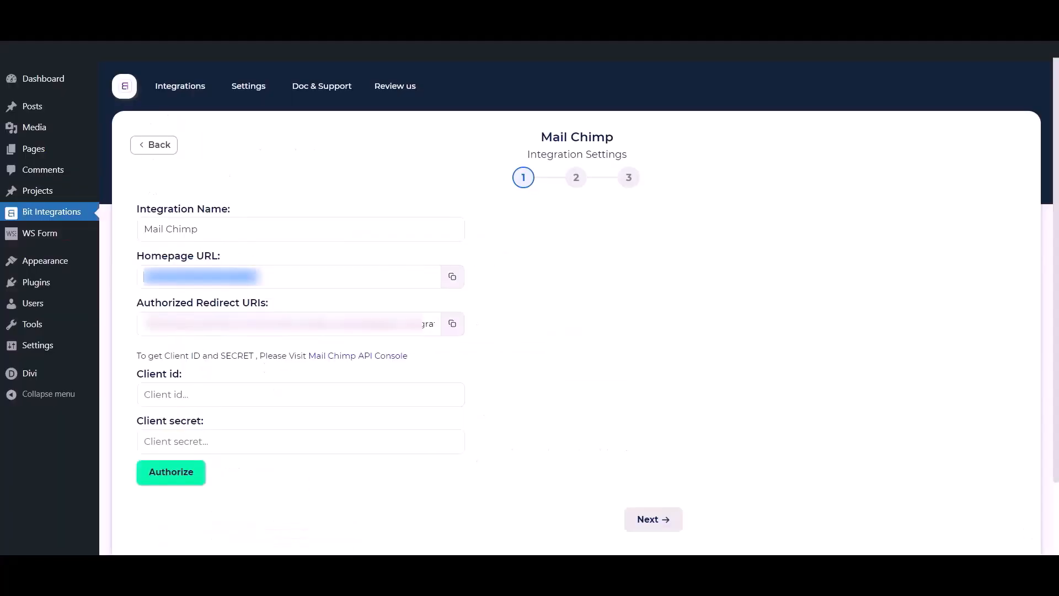
{"action": "left_click", "coordinate": [449, 325]}
{"action": "left_click", "coordinate": [358, 11]}
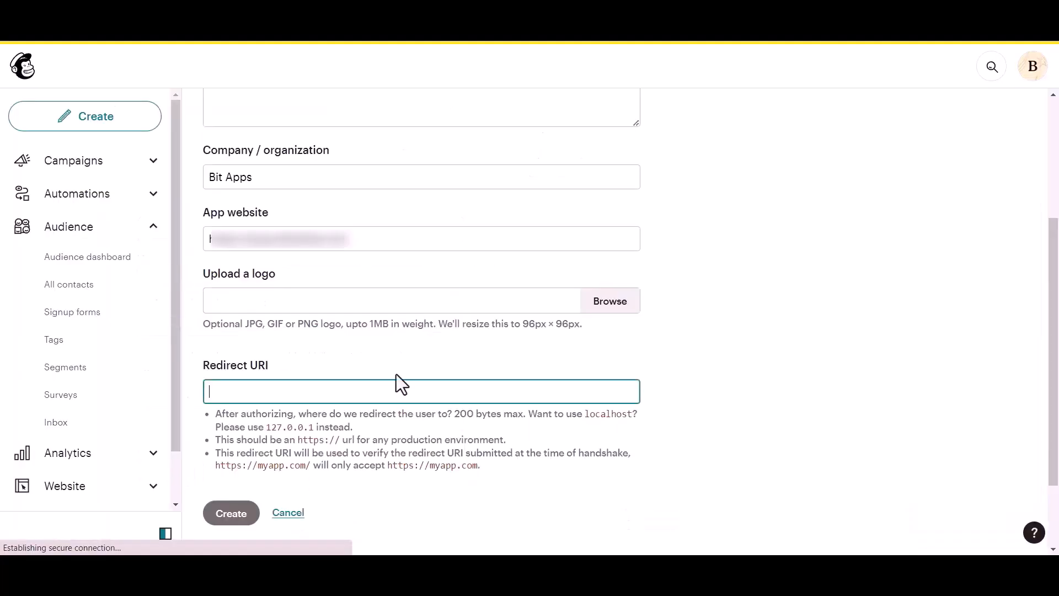
{"action": "key", "text": "ctrl+v"}
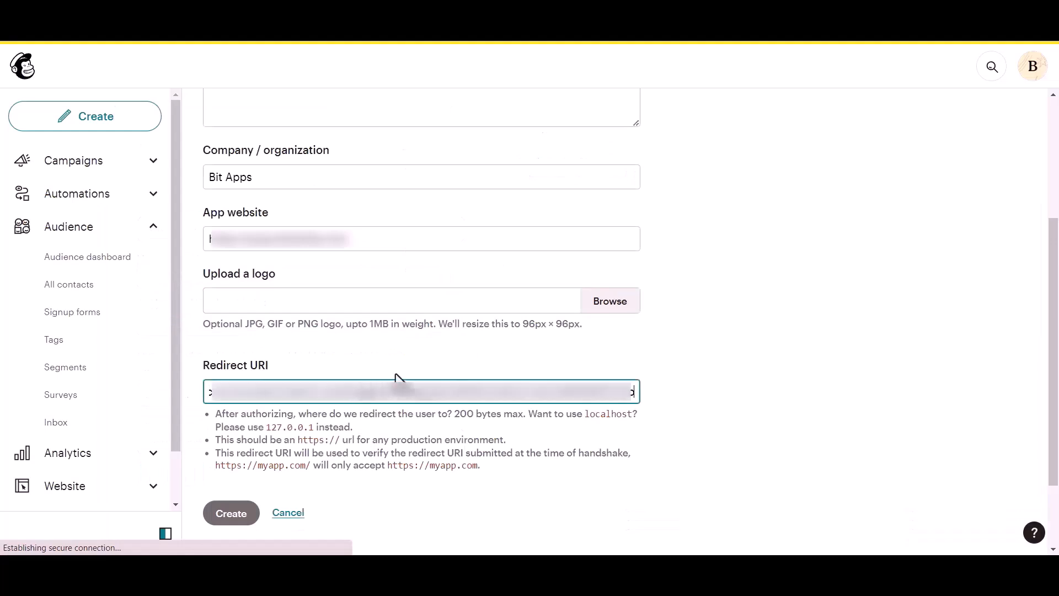
{"action": "left_click", "coordinate": [651, 350]}
{"action": "left_click", "coordinate": [231, 419]}
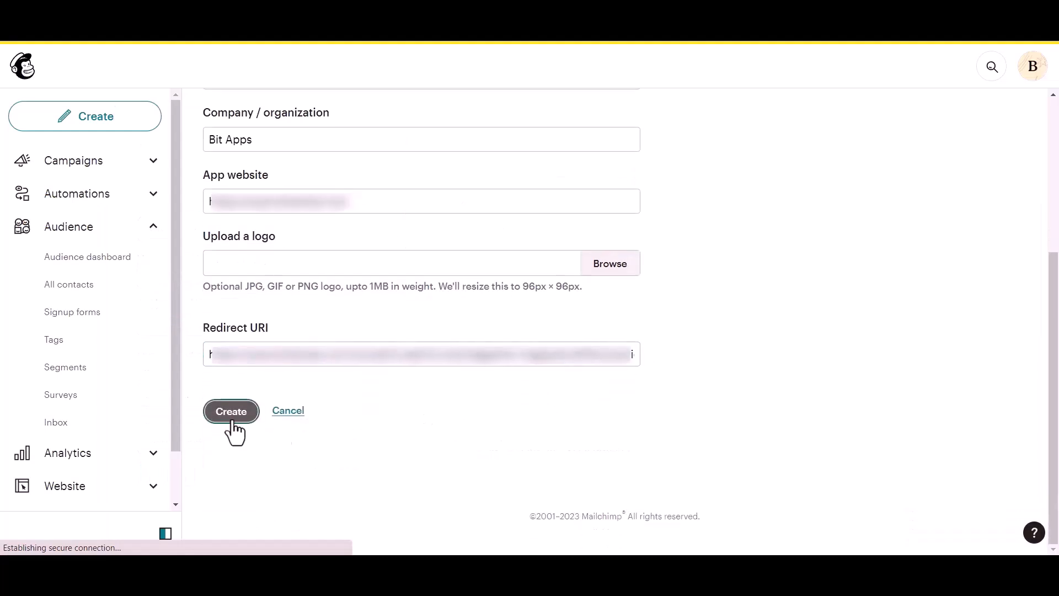
Highlight the new app's Client ID and Client Secret labels
{"action": "left_click_drag", "start_coordinate": [237, 263], "coordinate": [285, 261]}
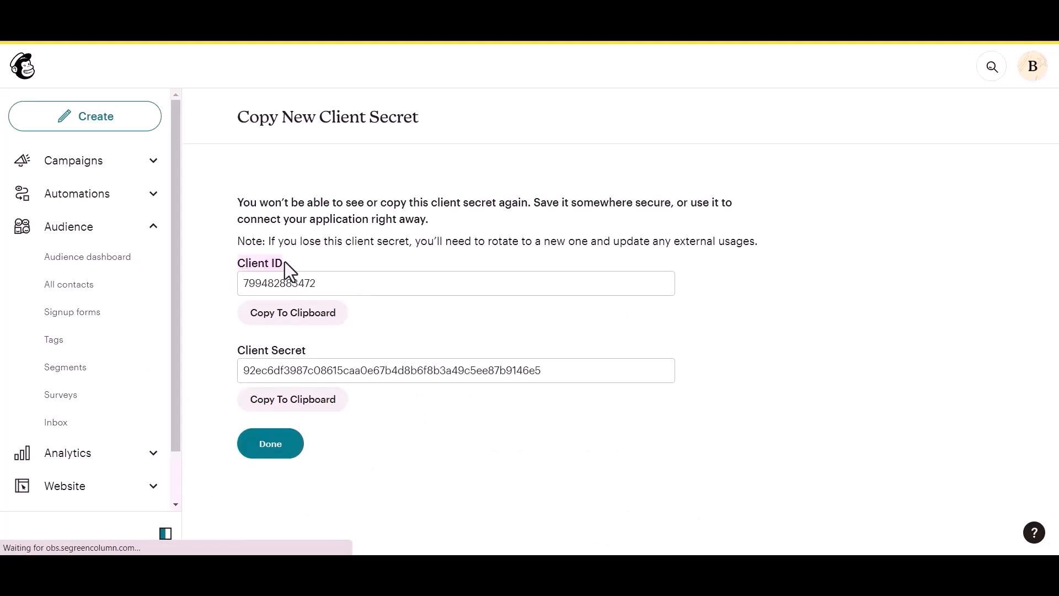
{"action": "left_click_drag", "start_coordinate": [236, 347], "coordinate": [303, 343]}
{"action": "left_click", "coordinate": [328, 339]}
Paste the Client ID into Bit Integrations' Client id field and copy the client secret
{"action": "left_click", "coordinate": [316, 321]}
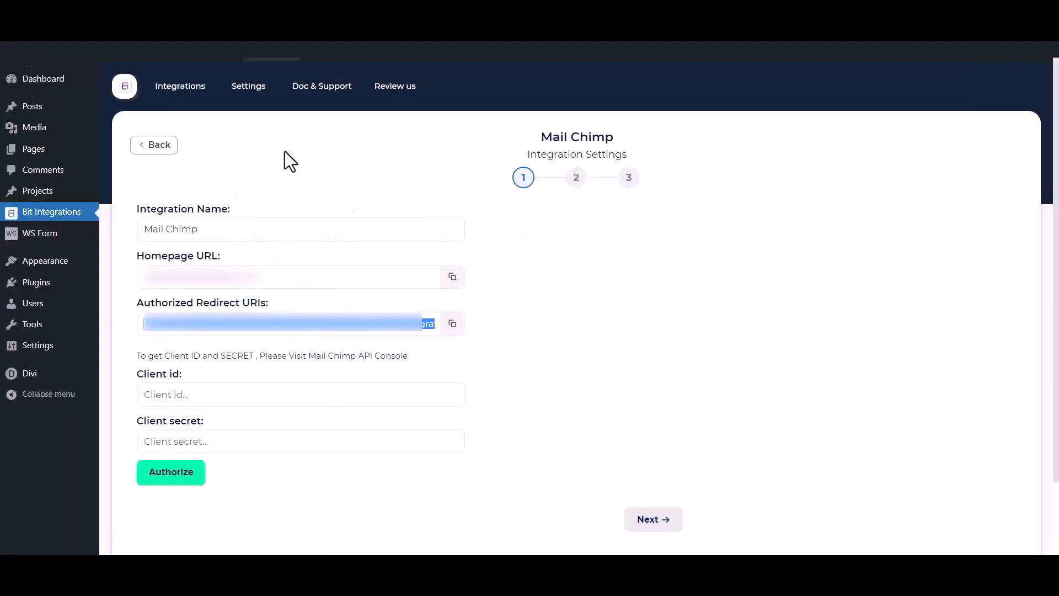
{"action": "left_click", "coordinate": [279, 400]}
{"action": "key", "text": "ctrl+v"}
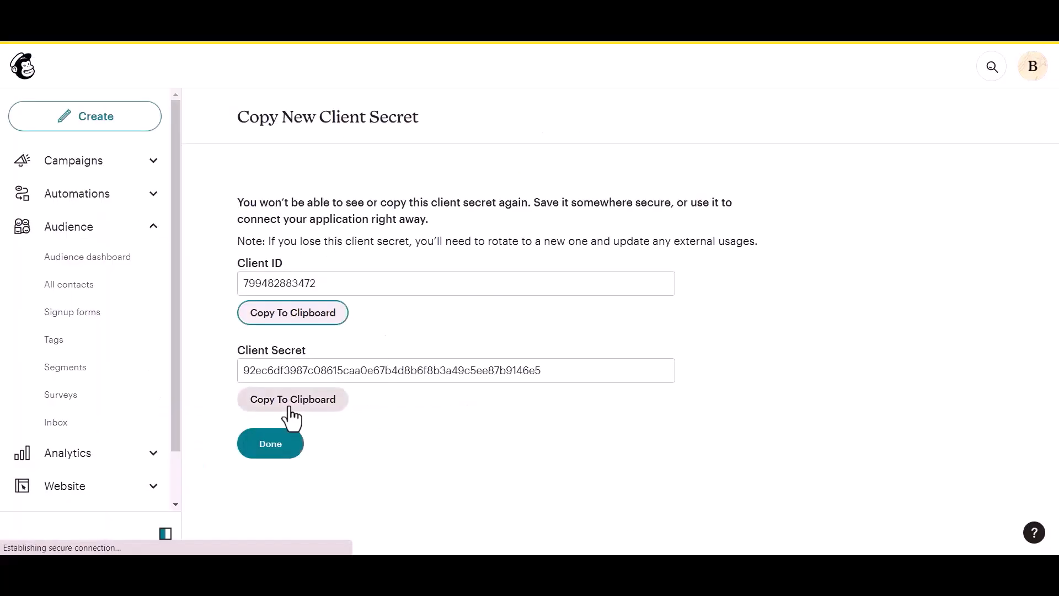
{"action": "left_click", "coordinate": [287, 400]}
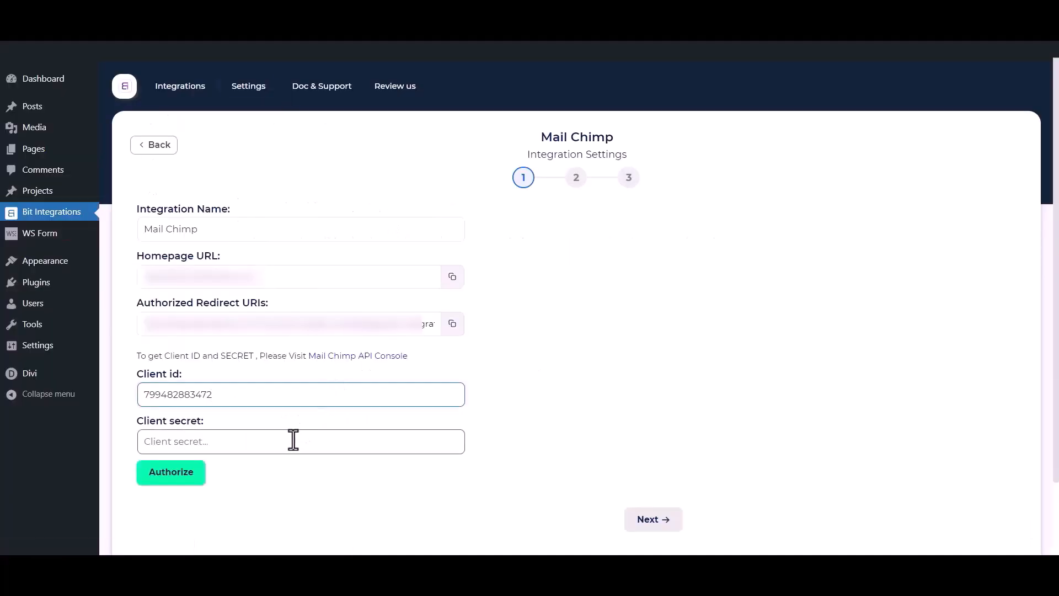
{"action": "left_click", "coordinate": [288, 441]}
Paste the client secret, then authorize by logging in to Mailchimp and allowing access
{"action": "key", "text": "ctrl+v"}
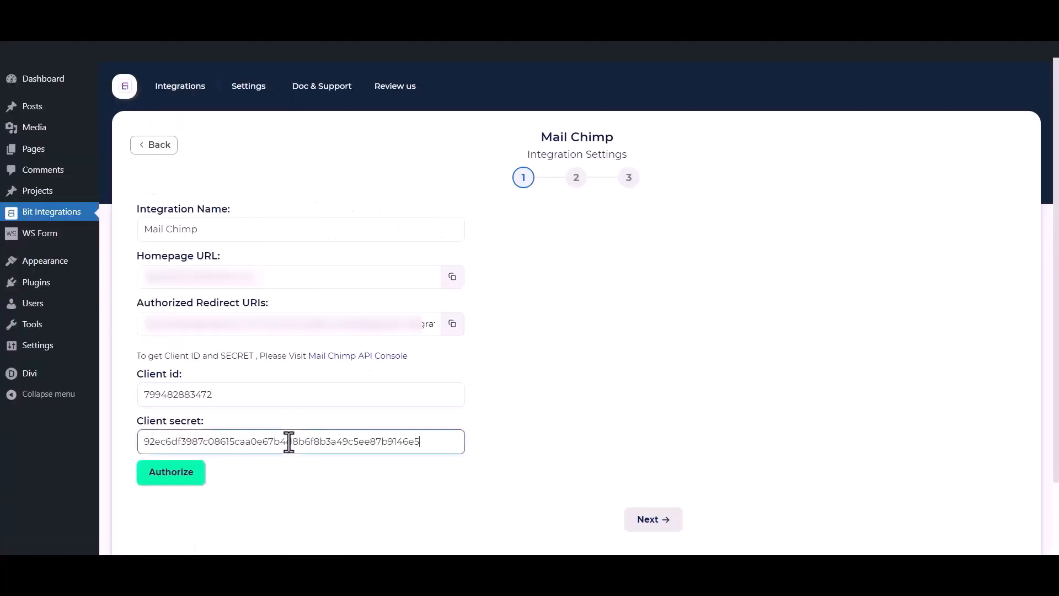
{"action": "left_click", "coordinate": [303, 510]}
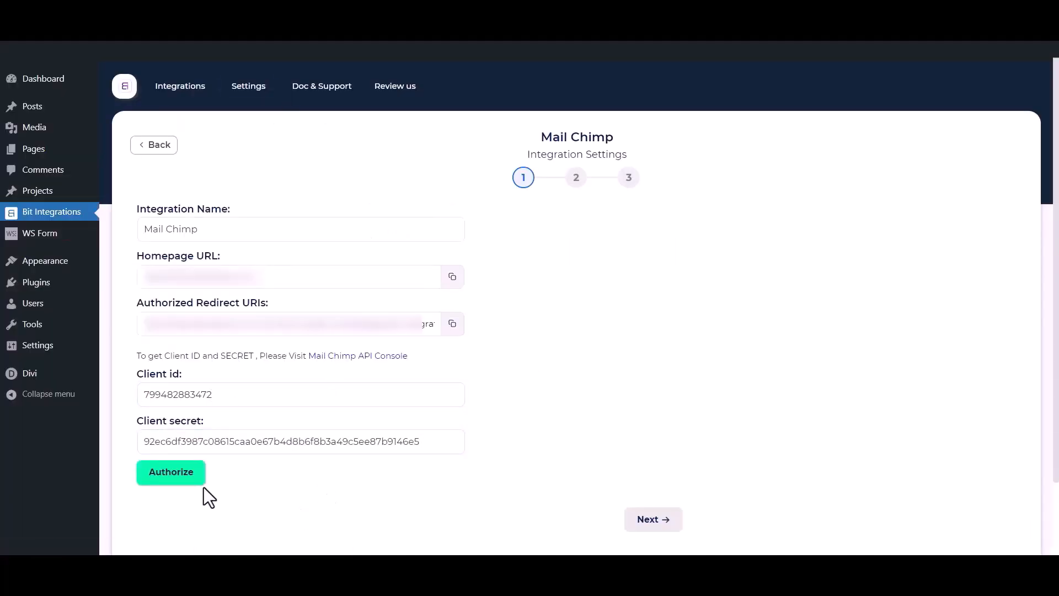
{"action": "left_click", "coordinate": [183, 481]}
{"action": "left_click", "coordinate": [77, 438]}
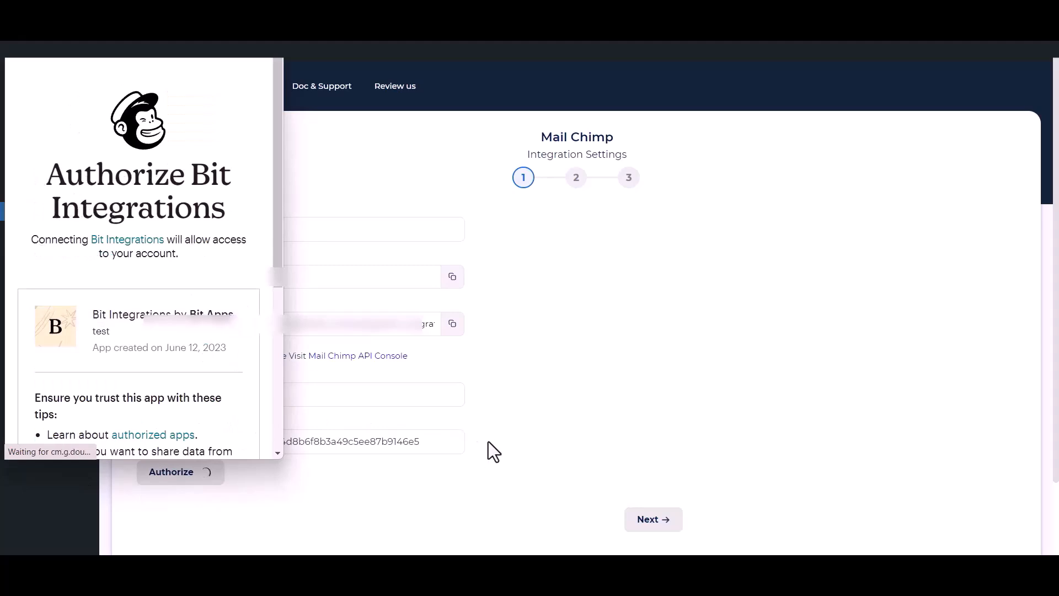
{"action": "scroll", "coordinate": [118, 343], "scroll_direction": "down", "scroll_amount": 5}
{"action": "left_click", "coordinate": [35, 417]}
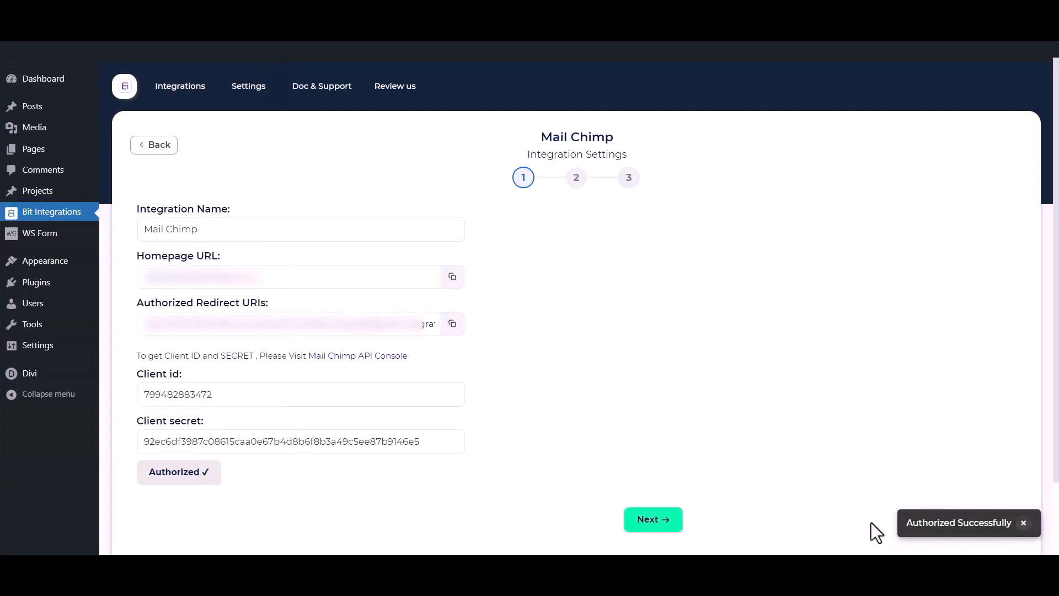
Choose the Bit Integrations audience and add Tag - 1, Tag - 2 and Tag - 3
{"action": "left_click", "coordinate": [662, 529]}
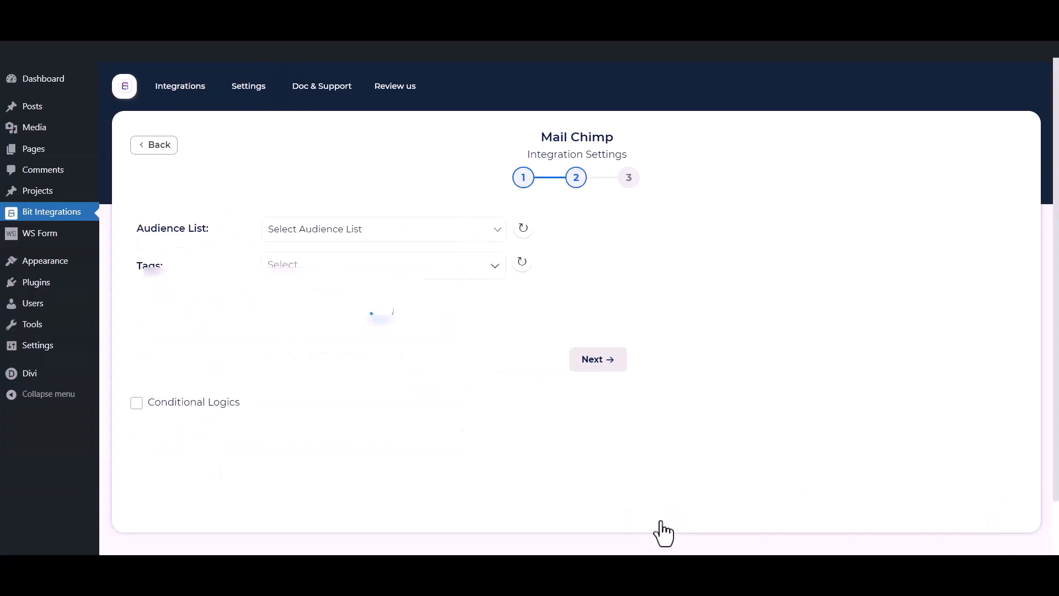
{"action": "left_click", "coordinate": [338, 227]}
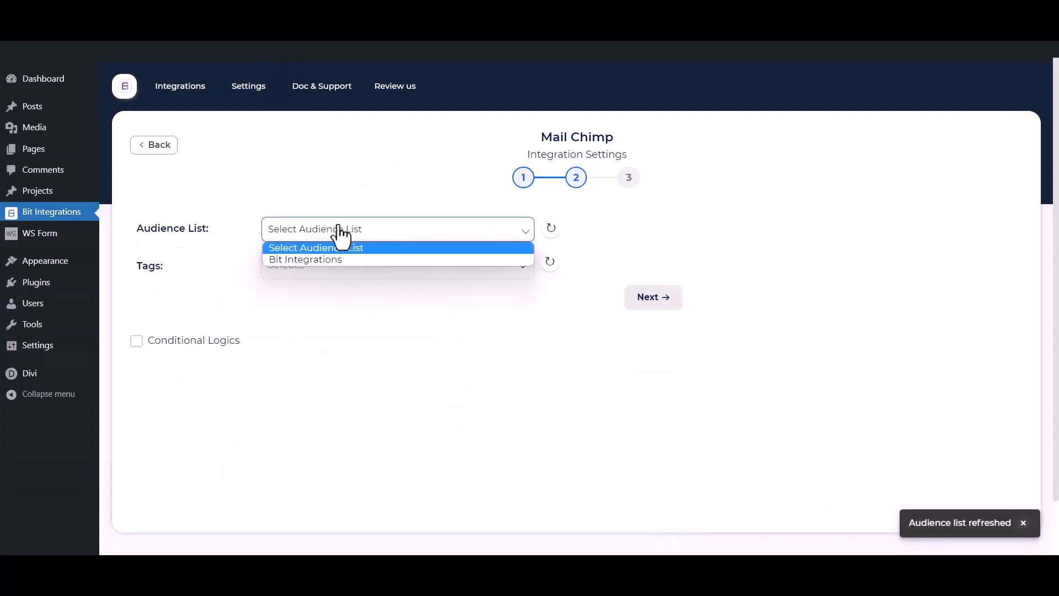
{"action": "left_click", "coordinate": [319, 260]}
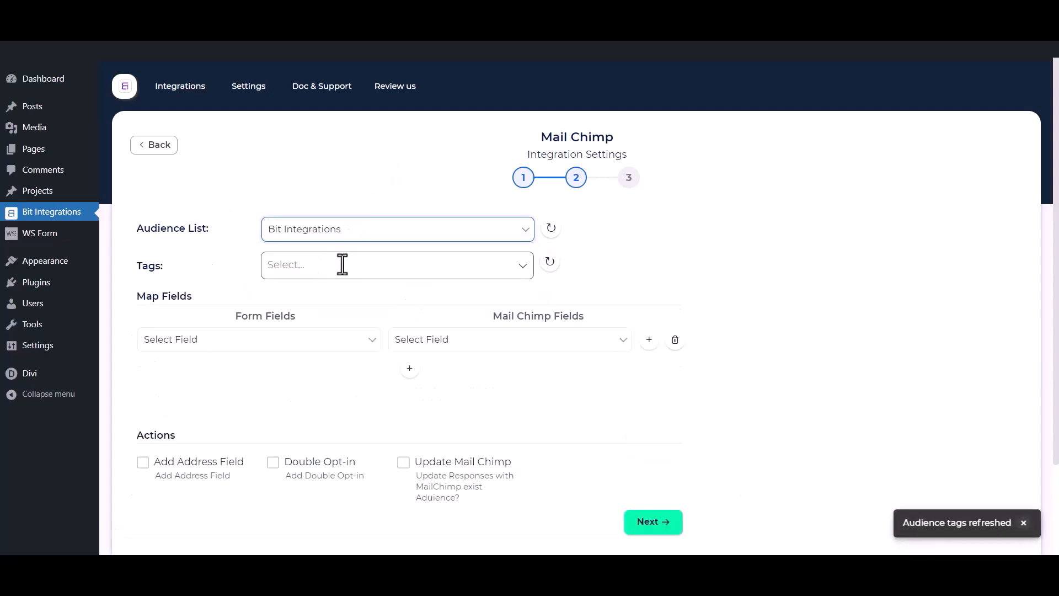
{"action": "left_click", "coordinate": [340, 265]}
{"action": "left_click", "coordinate": [306, 292]}
{"action": "left_click", "coordinate": [296, 319]}
{"action": "left_click", "coordinate": [298, 342]}
{"action": "left_click", "coordinate": [204, 258]}
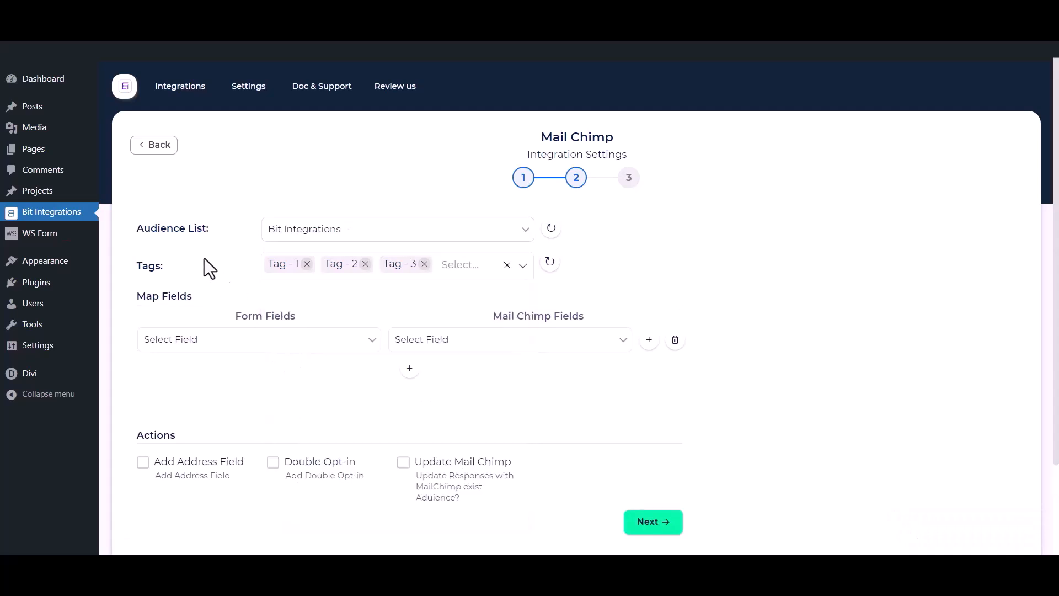
Map the form's First Name field to Mailchimp's First Name
{"action": "scroll", "coordinate": [204, 258], "scroll_direction": "down", "scroll_amount": 1}
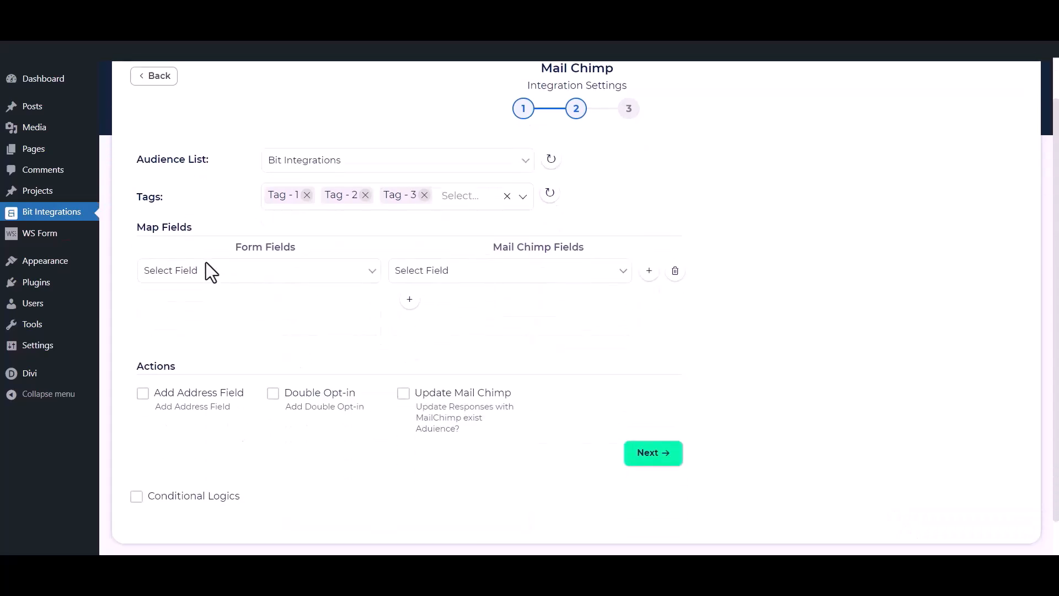
{"action": "left_click", "coordinate": [236, 278]}
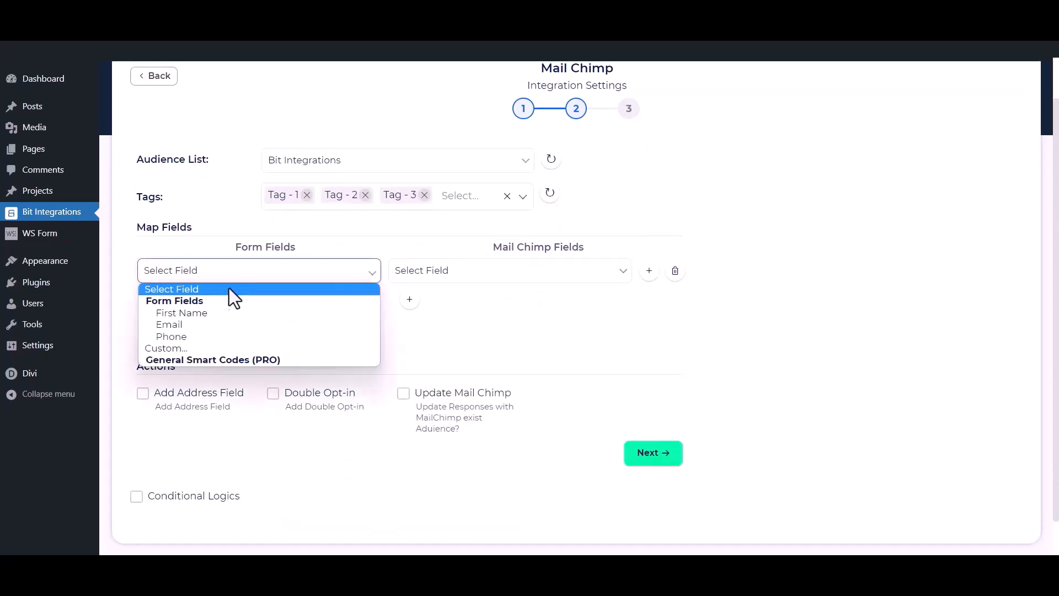
{"action": "left_click", "coordinate": [207, 313]}
{"action": "left_click", "coordinate": [425, 273]}
{"action": "left_click", "coordinate": [433, 313]}
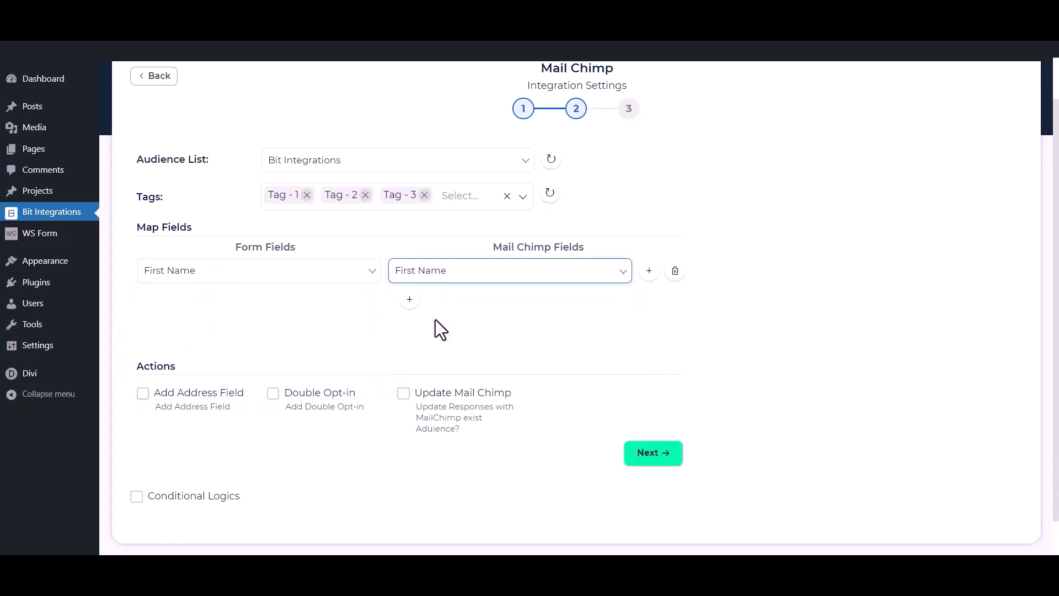
Add mapping rows for Email to Email and Phone to Phone Number
{"action": "left_click", "coordinate": [411, 302]}
{"action": "left_click", "coordinate": [337, 303]}
{"action": "left_click", "coordinate": [241, 358]}
{"action": "left_click", "coordinate": [473, 320]}
{"action": "left_click", "coordinate": [407, 381]}
{"action": "left_click", "coordinate": [409, 329]}
{"action": "left_click", "coordinate": [344, 335]}
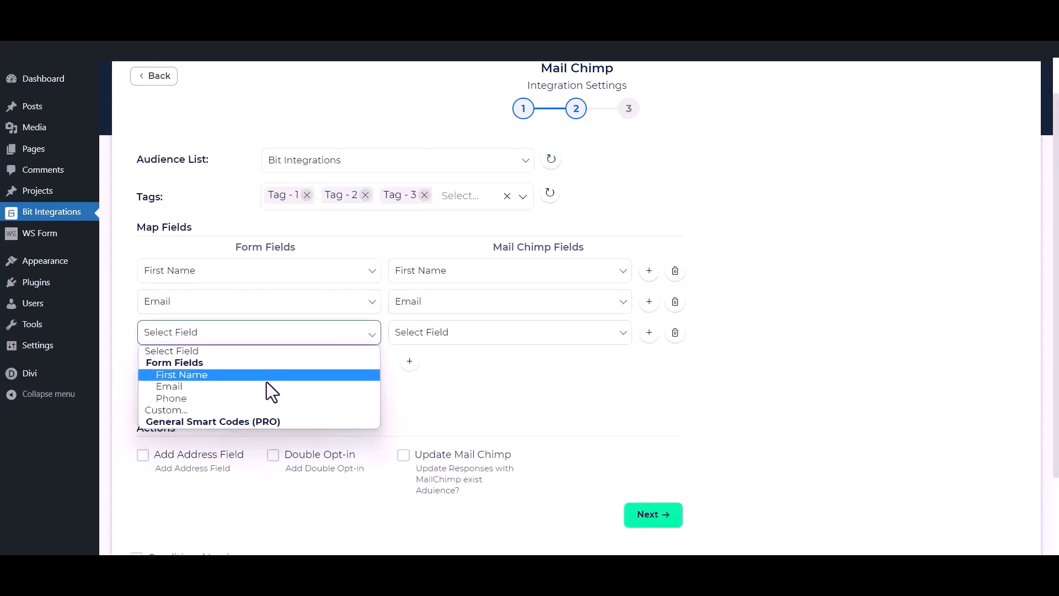
{"action": "left_click", "coordinate": [259, 398]}
{"action": "left_click", "coordinate": [481, 336]}
{"action": "left_click", "coordinate": [456, 397]}
{"action": "left_click", "coordinate": [342, 385]}
Toggle Add Address Field, Double Opt-in and Update Mail Chimp on and back off
{"action": "scroll", "coordinate": [455, 362], "scroll_direction": "down", "scroll_amount": 2}
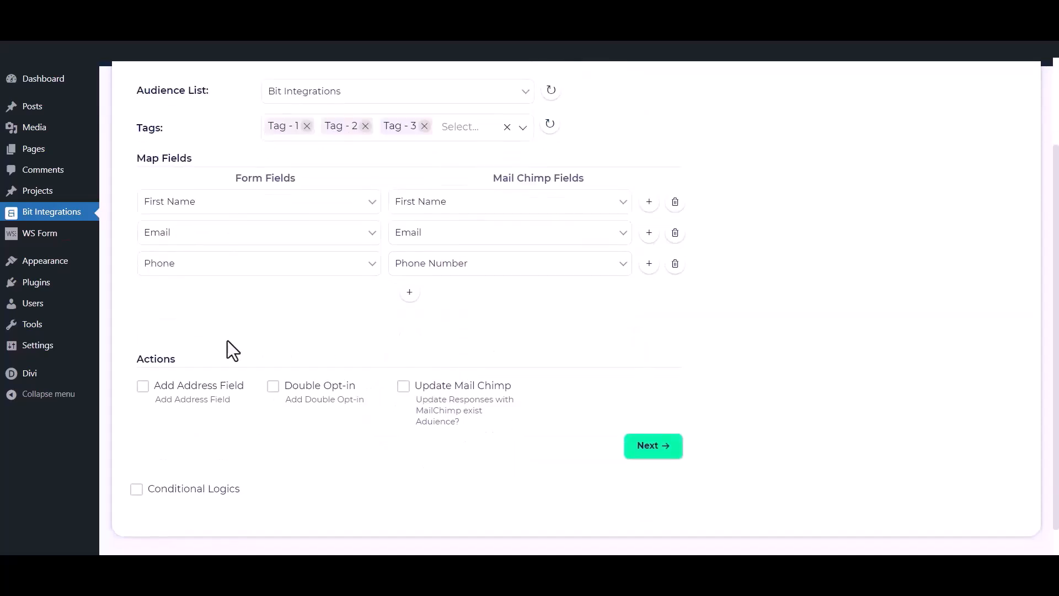
{"action": "left_click", "coordinate": [143, 386]}
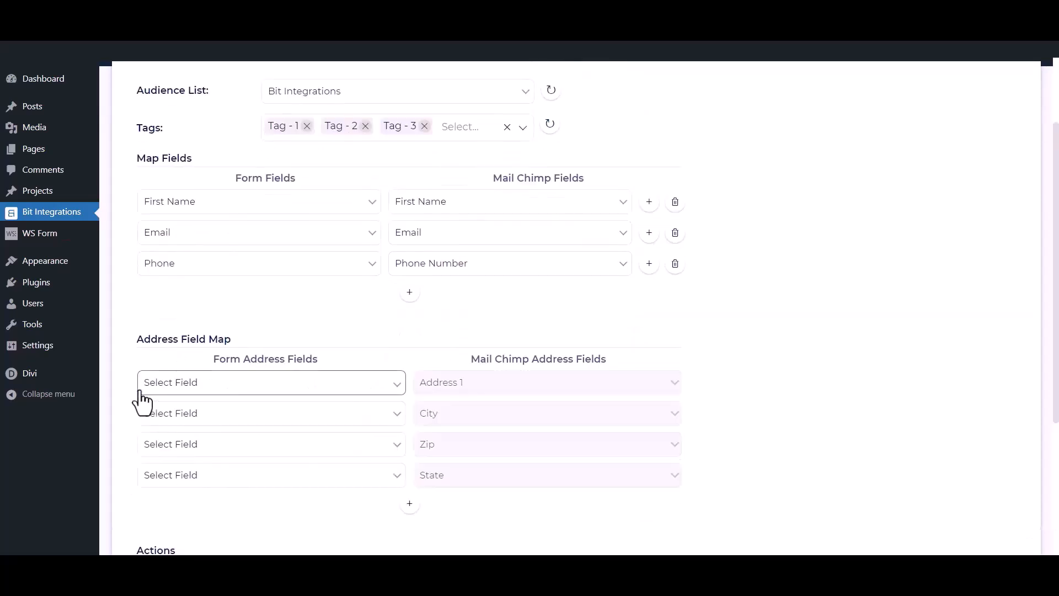
{"action": "scroll", "coordinate": [138, 402], "scroll_direction": "down", "scroll_amount": 3}
{"action": "left_click", "coordinate": [142, 438]}
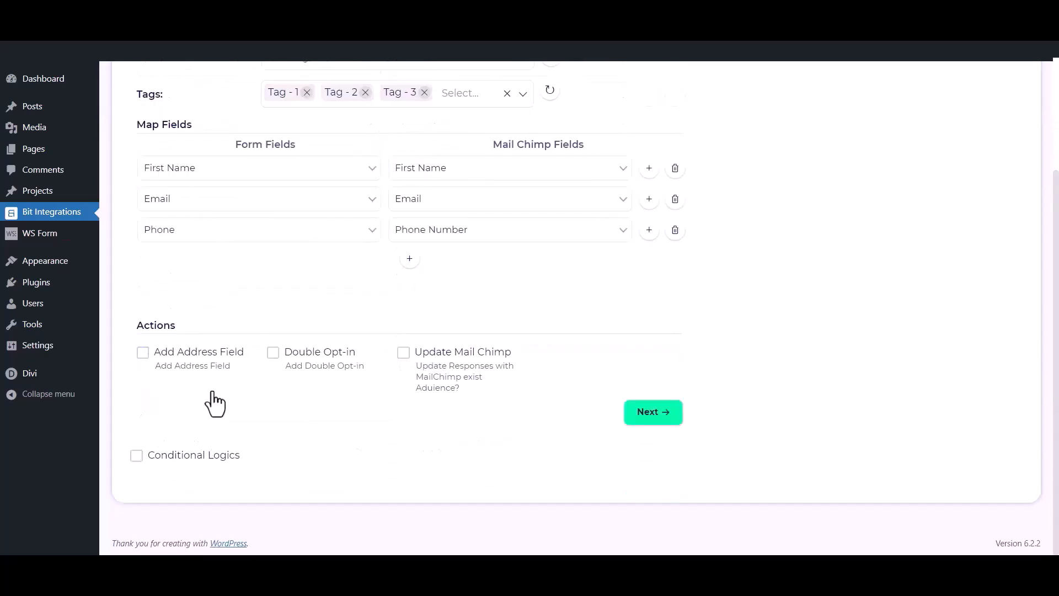
{"action": "left_click", "coordinate": [273, 353]}
{"action": "left_click", "coordinate": [273, 354]}
{"action": "left_click", "coordinate": [403, 354]}
{"action": "left_click", "coordinate": [404, 354]}
Toggle Conditional Logics on and off again, then advance to step 3
{"action": "left_click", "coordinate": [136, 456]}
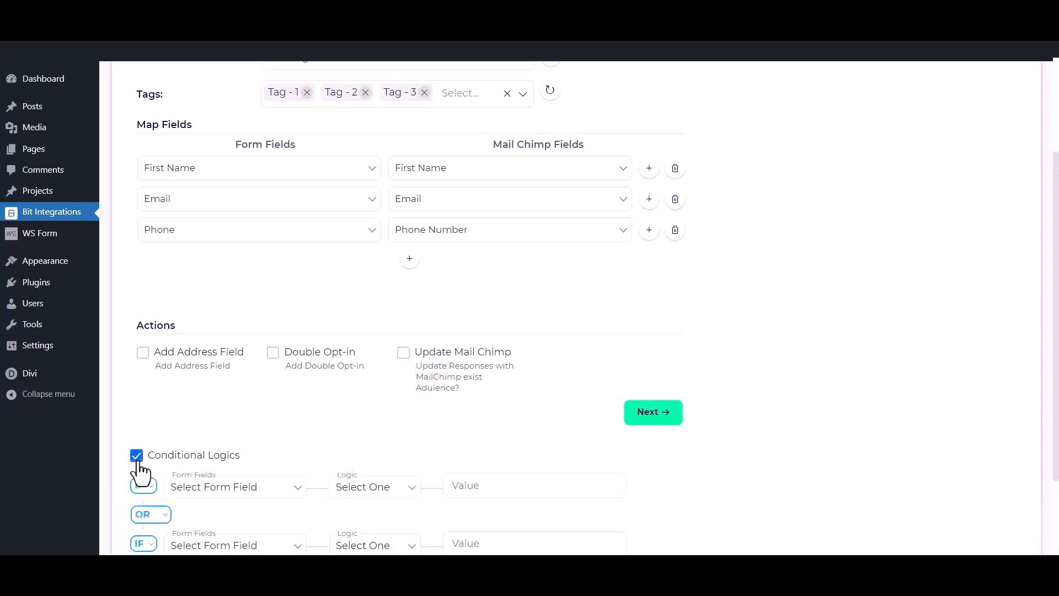
{"action": "scroll", "coordinate": [139, 472], "scroll_direction": "down", "scroll_amount": 1}
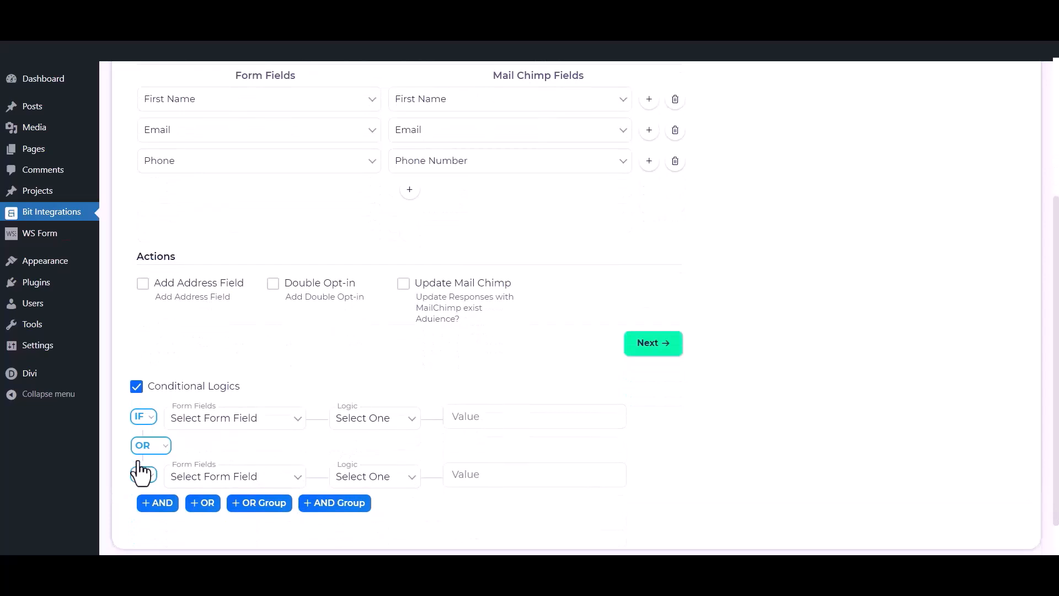
{"action": "left_click", "coordinate": [136, 387]}
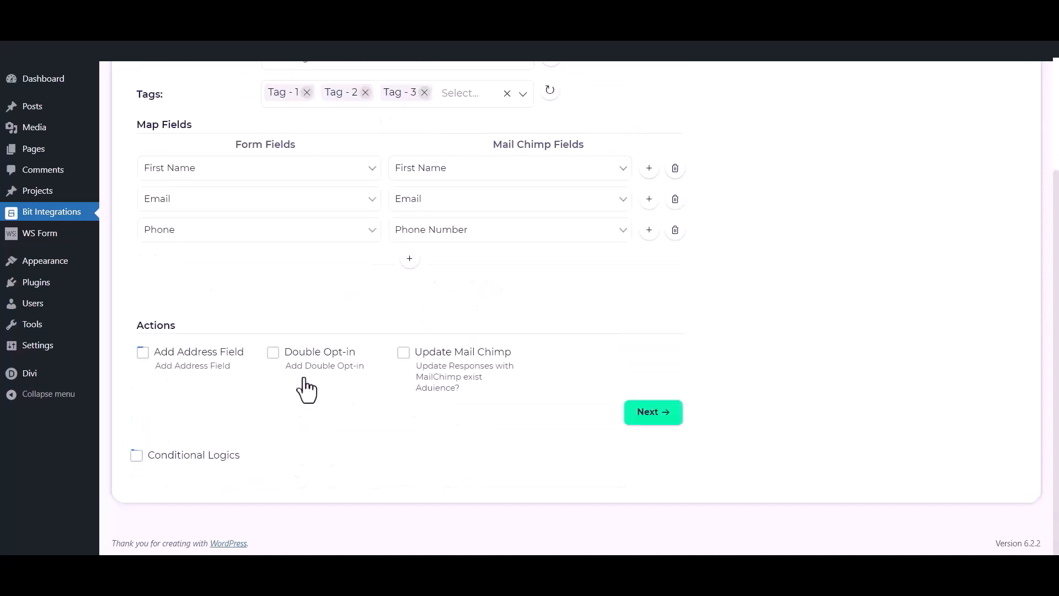
{"action": "left_click", "coordinate": [666, 414]}
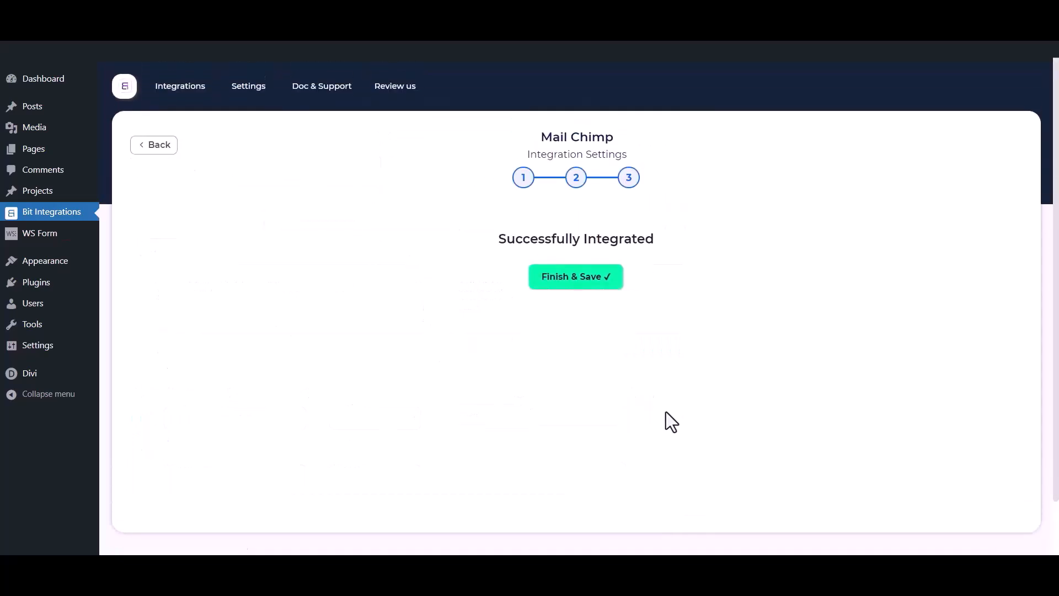
Save the integration and start a new Groundhogg contact with first name 'Bit Integration'
{"action": "left_click", "coordinate": [572, 287]}
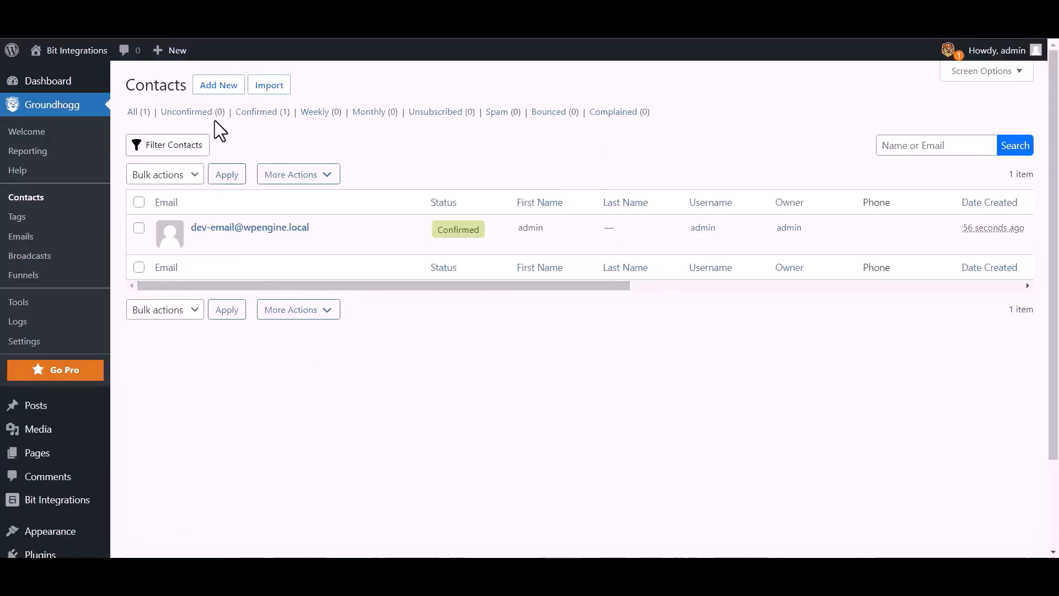
{"action": "left_click", "coordinate": [228, 88]}
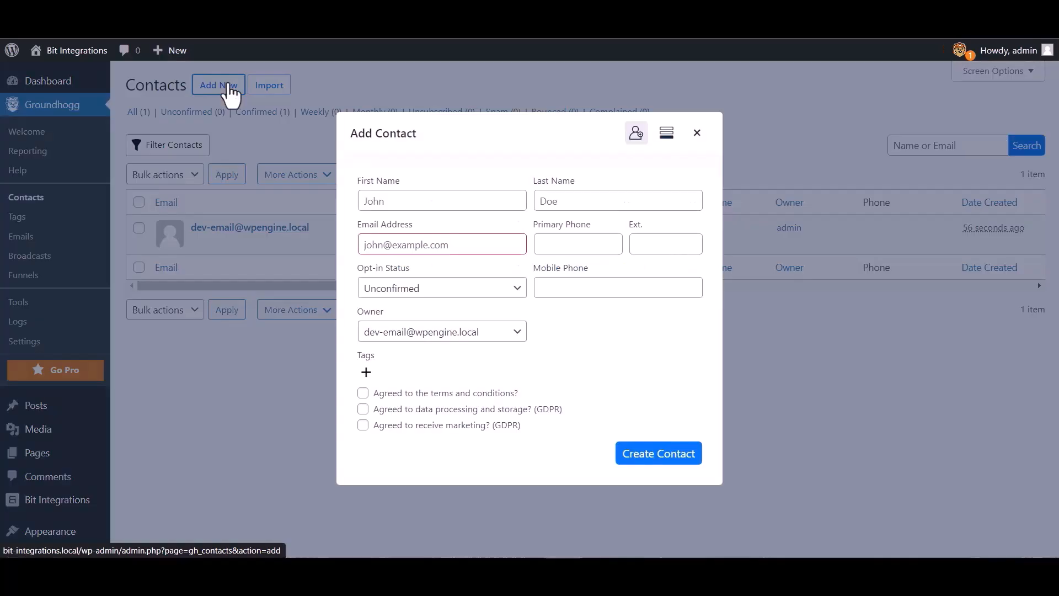
{"action": "left_click", "coordinate": [404, 200]}
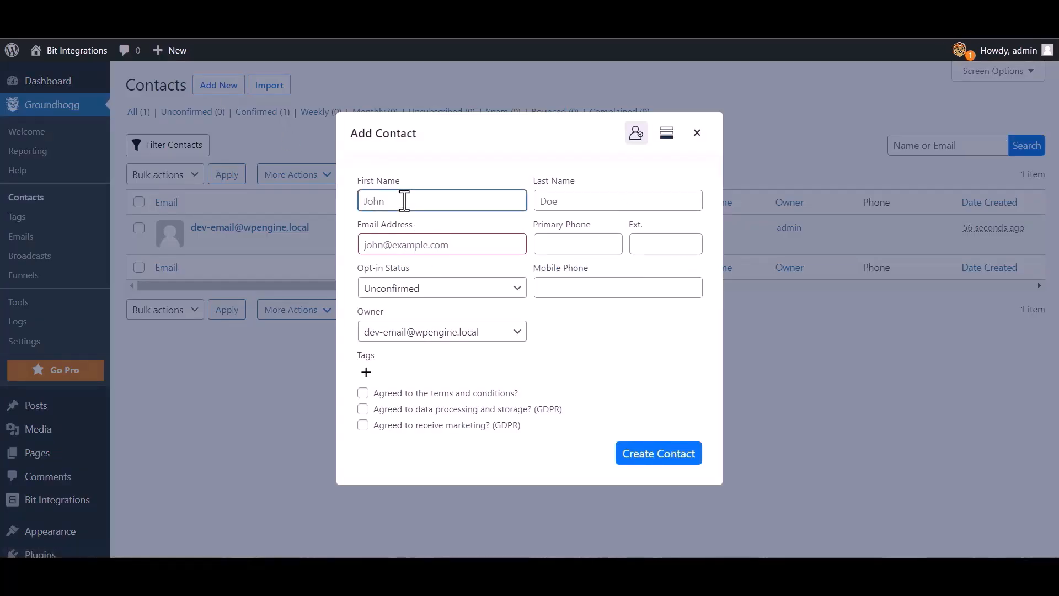
{"action": "type", "text": "Bit Integrations"}
Enter the contact's e-mail address and mobile phone number, then create the contact
{"action": "left_click", "coordinate": [450, 244]}
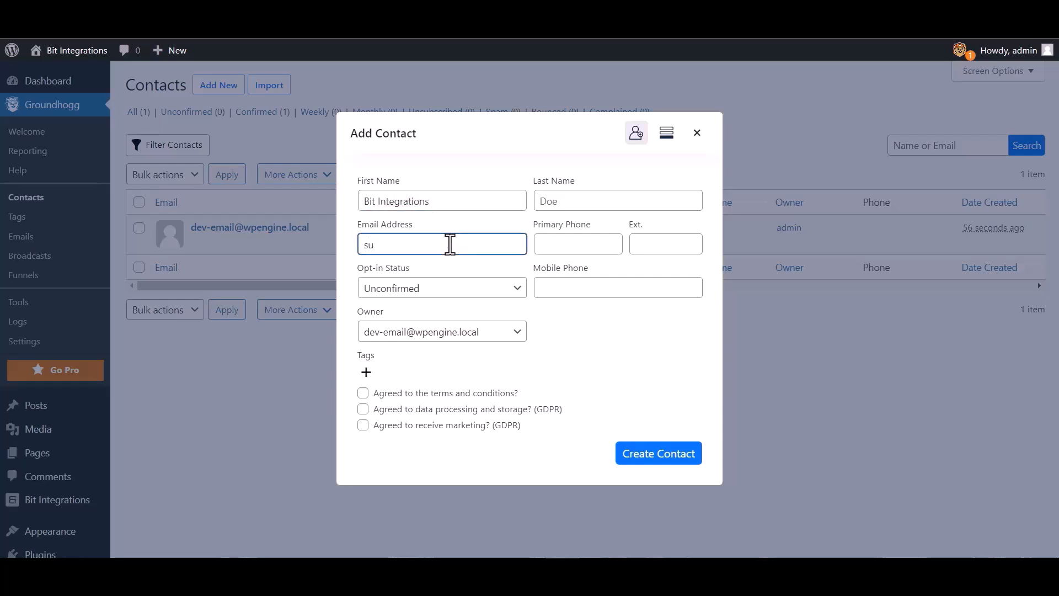
{"action": "left_click", "coordinate": [574, 287]}
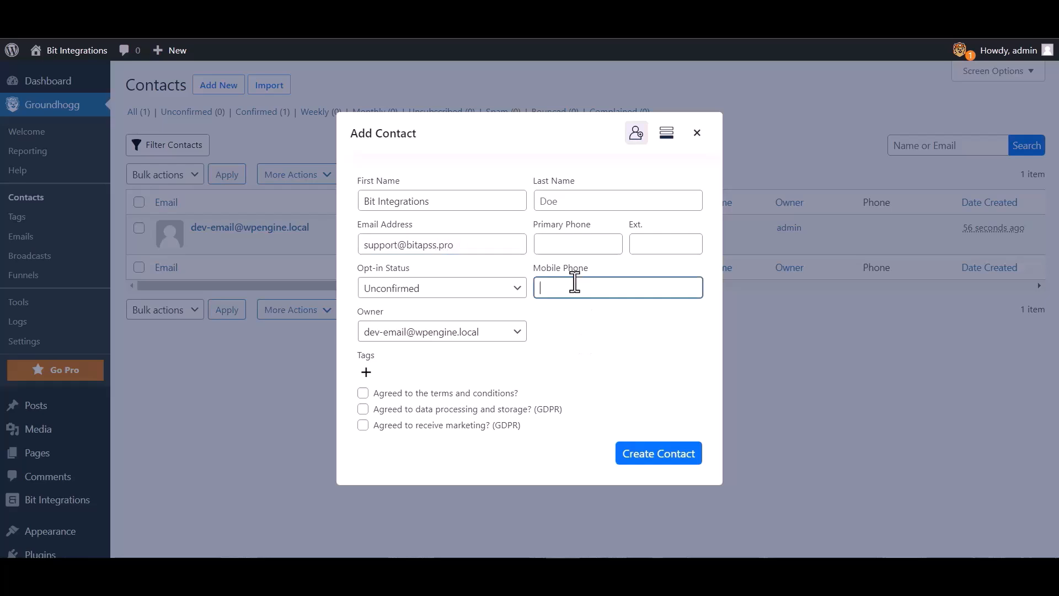
{"action": "type", "text": "444555666"}
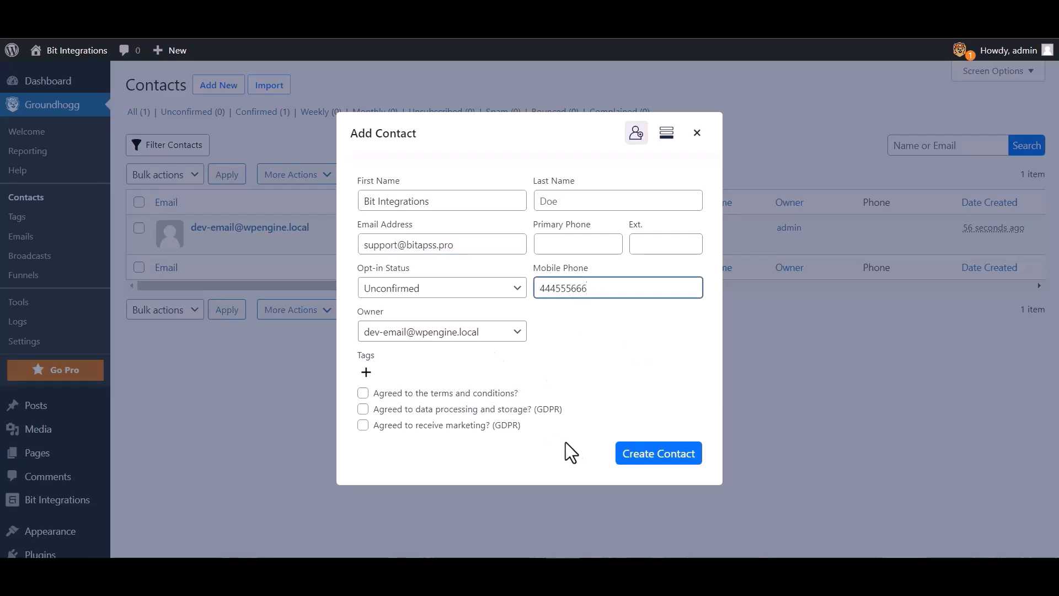
{"action": "left_click", "coordinate": [640, 458]}
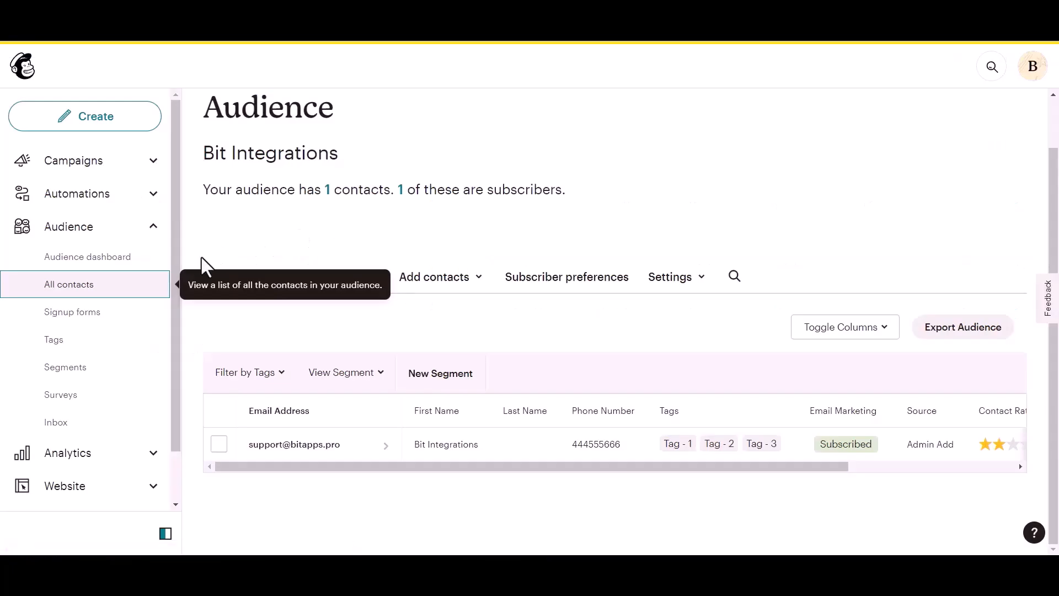
Open All contacts of the Bit Integrations audience to check the new contact's tags
{"action": "left_click", "coordinate": [155, 286]}
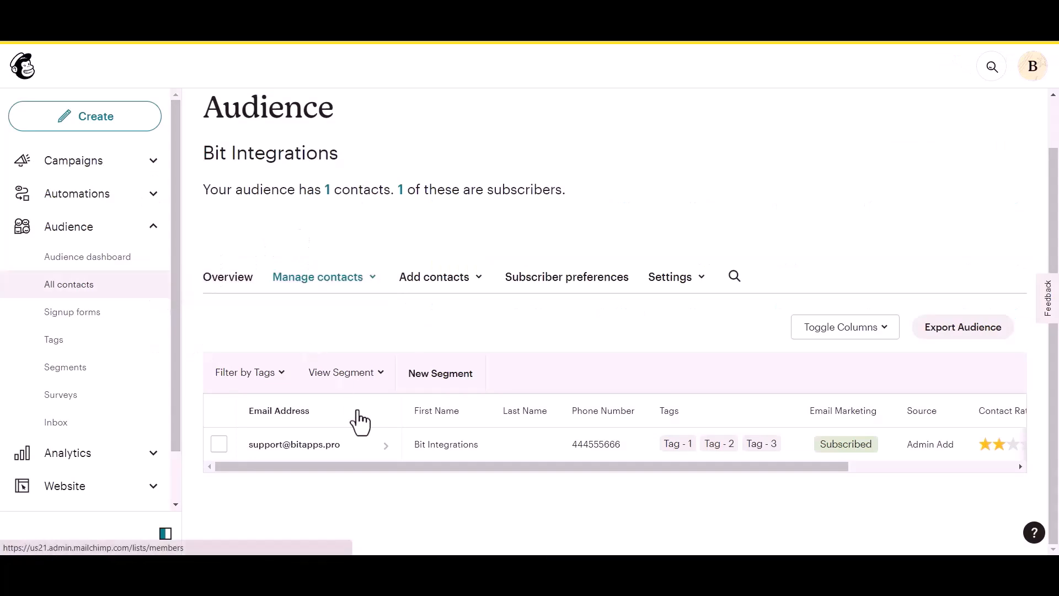